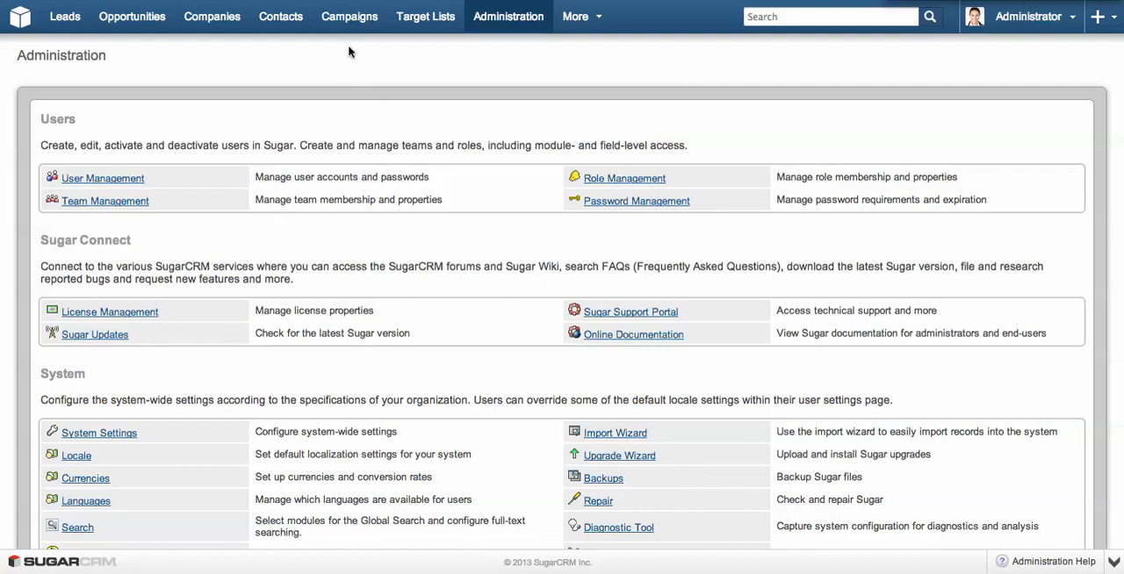
# Start a new campaign of type Newsletter in the campaign wizard.
pyautogui.moveTo(361, 18)
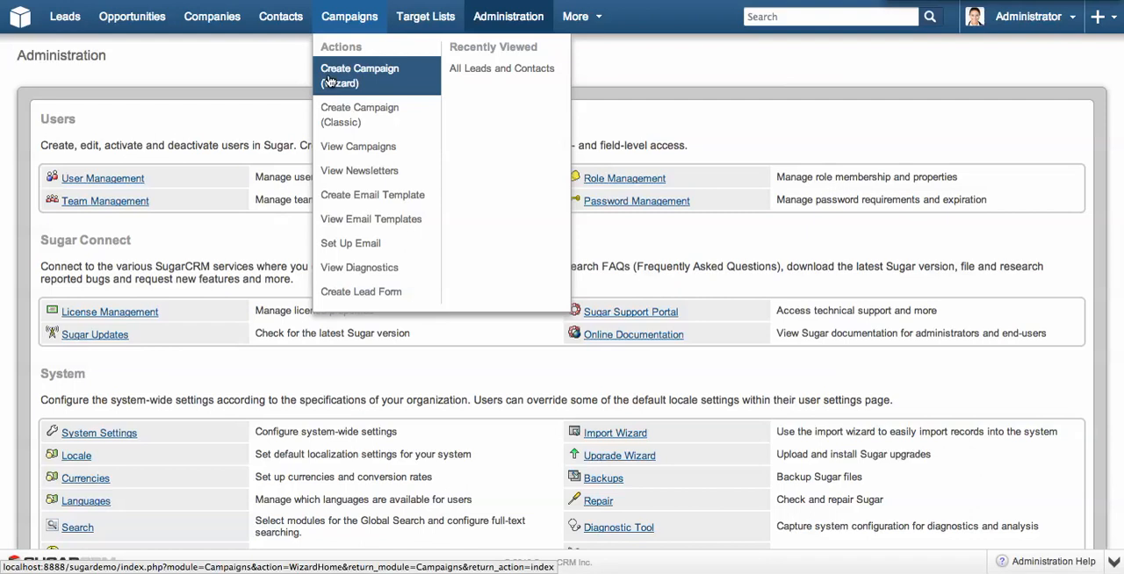
pyautogui.click(331, 81)
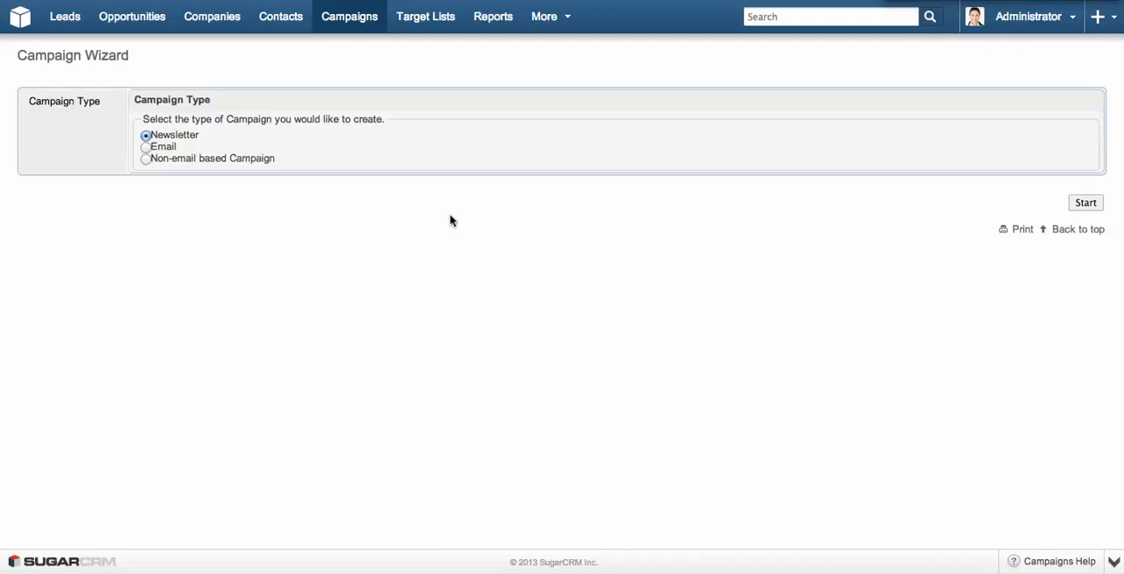
pyautogui.click(1093, 205)
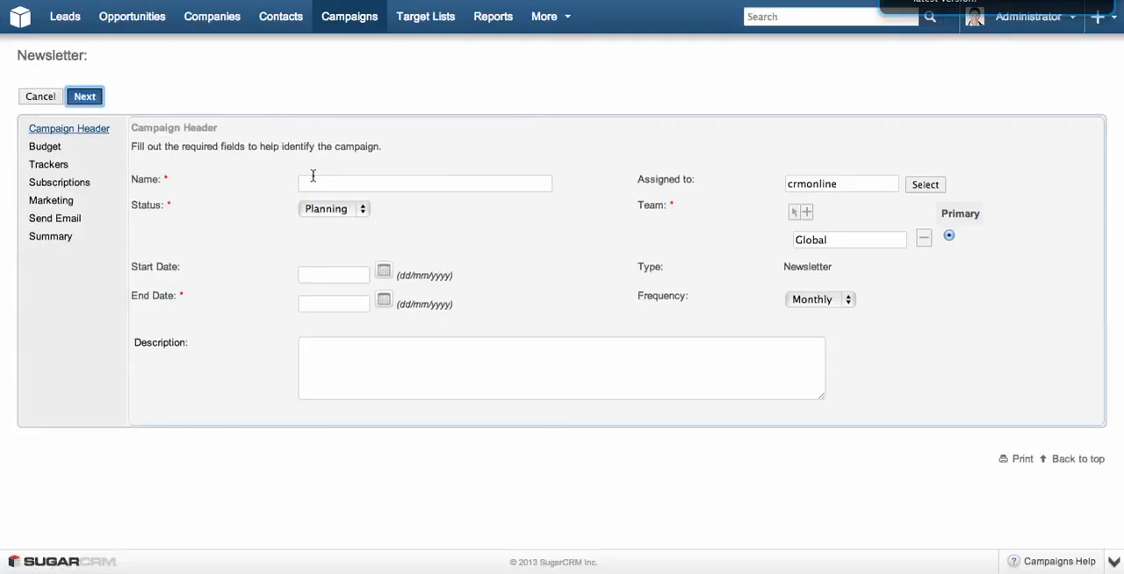
# Name the campaign Monthly Email Newsletter, set its end date to 31/08/2013 and continue to the budget.
pyautogui.click(314, 180)
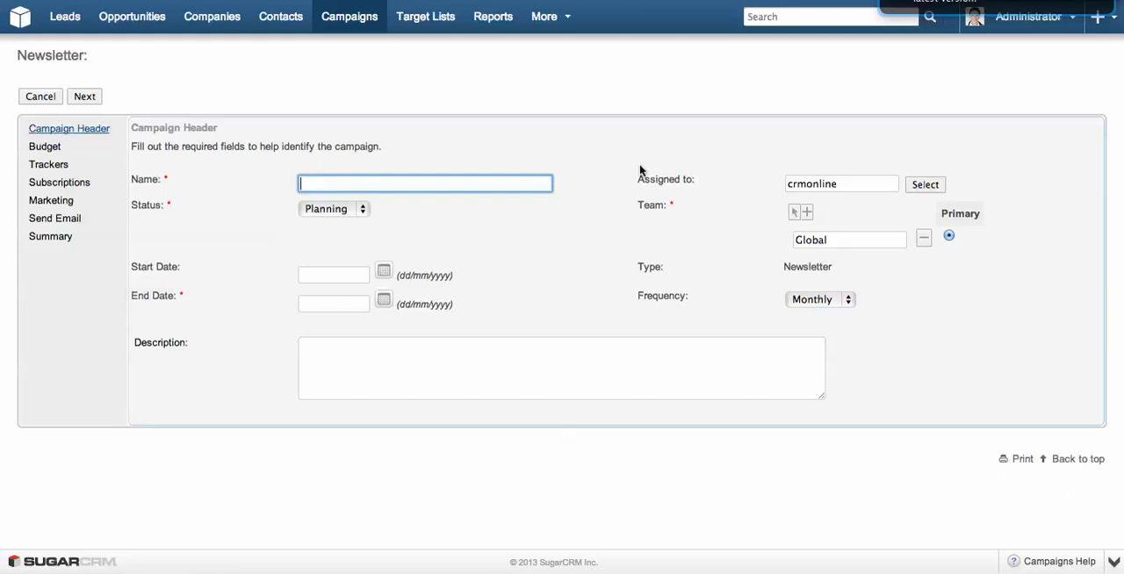
pyautogui.write('Monthly')
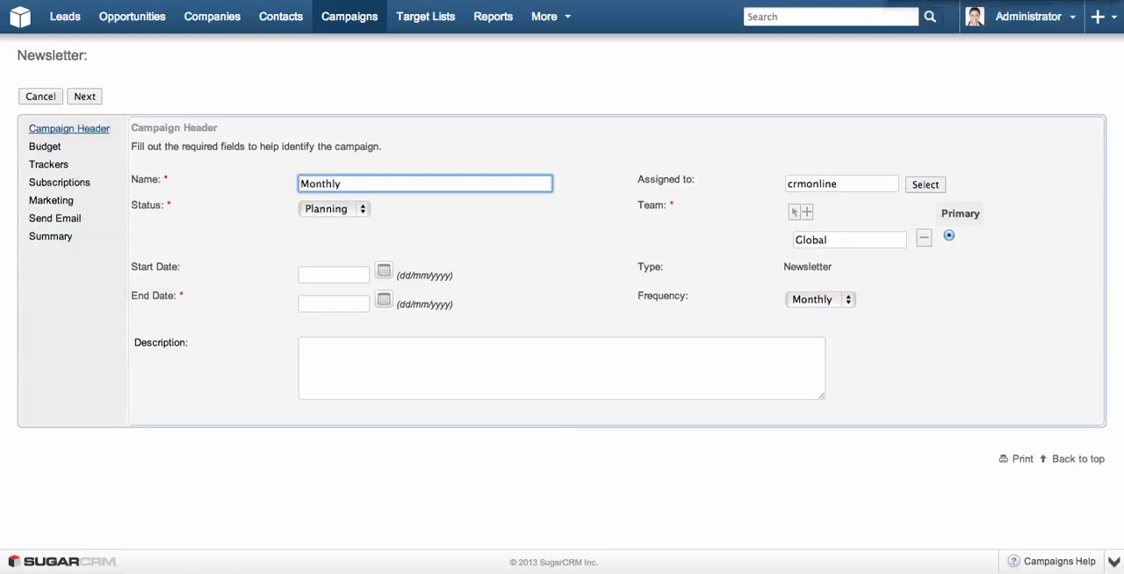
pyautogui.write(' Email Newsletter')
pyautogui.click(384, 302)
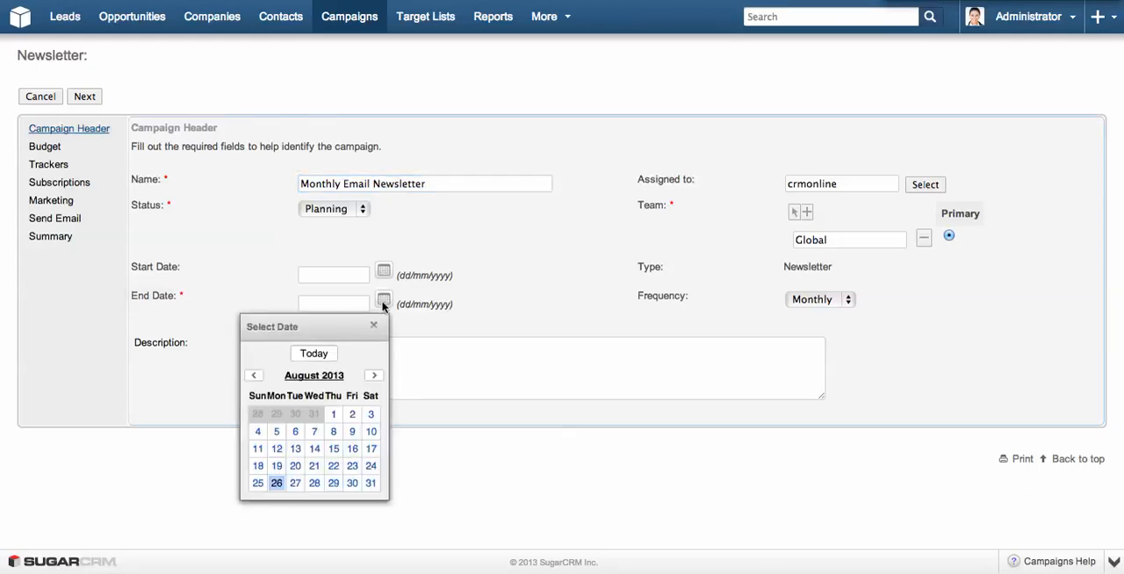
pyautogui.click(371, 483)
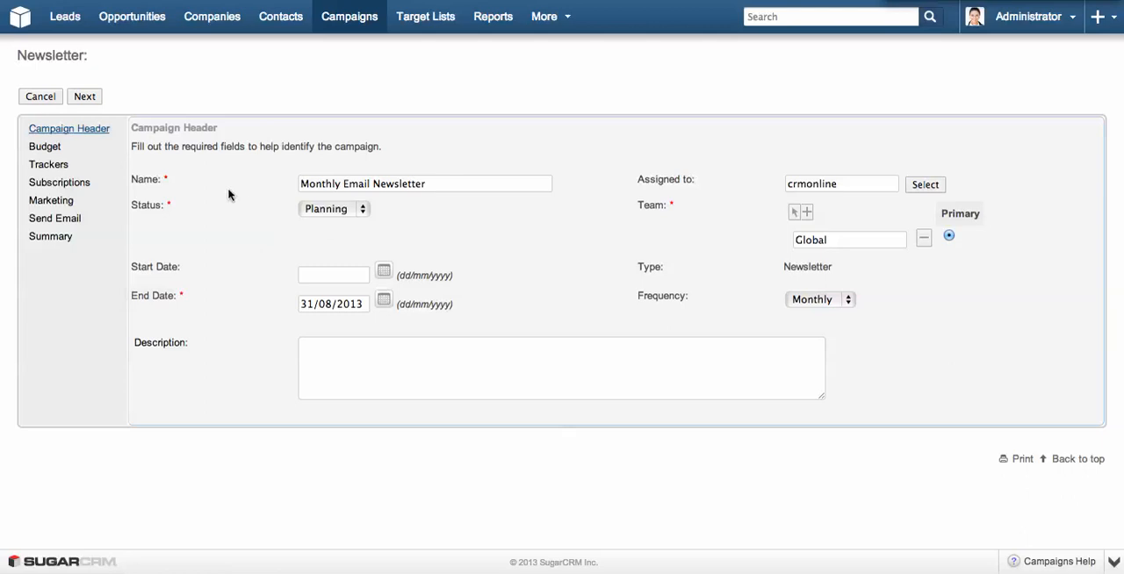
pyautogui.click(86, 96)
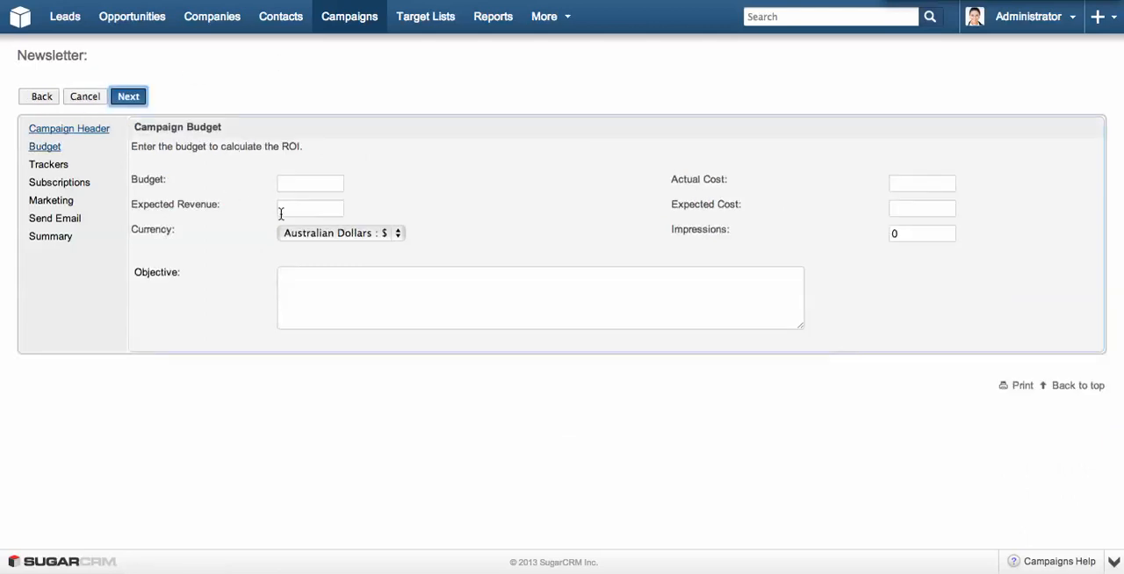
pyautogui.click(128, 97)
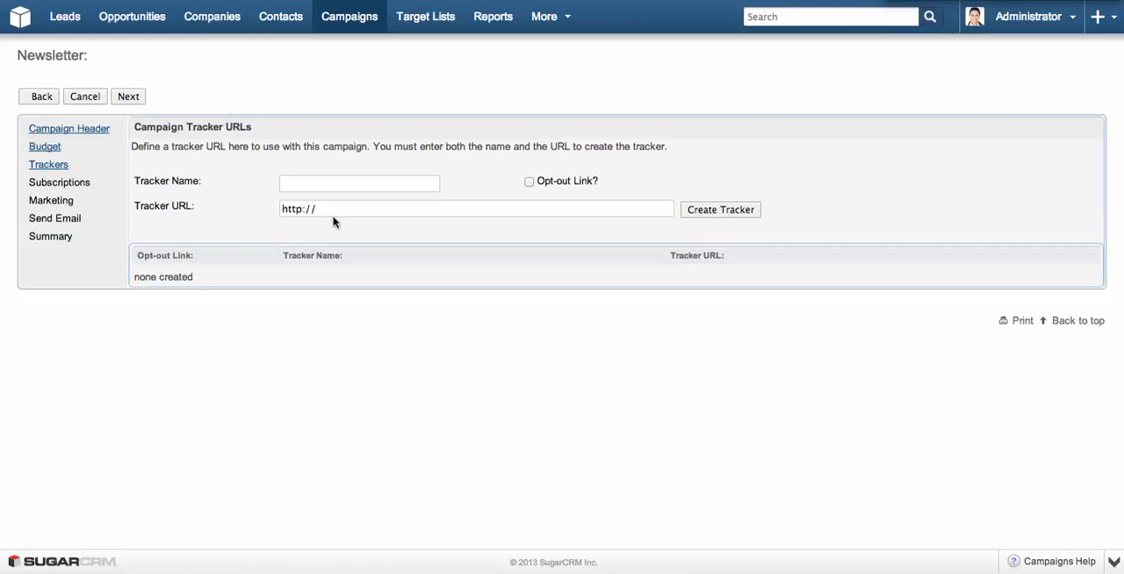
pyautogui.click(329, 185)
pyautogui.write('WEBSITE')
pyautogui.press('Tab')
pyautogui.click(367, 205)
pyautogui.write('w')
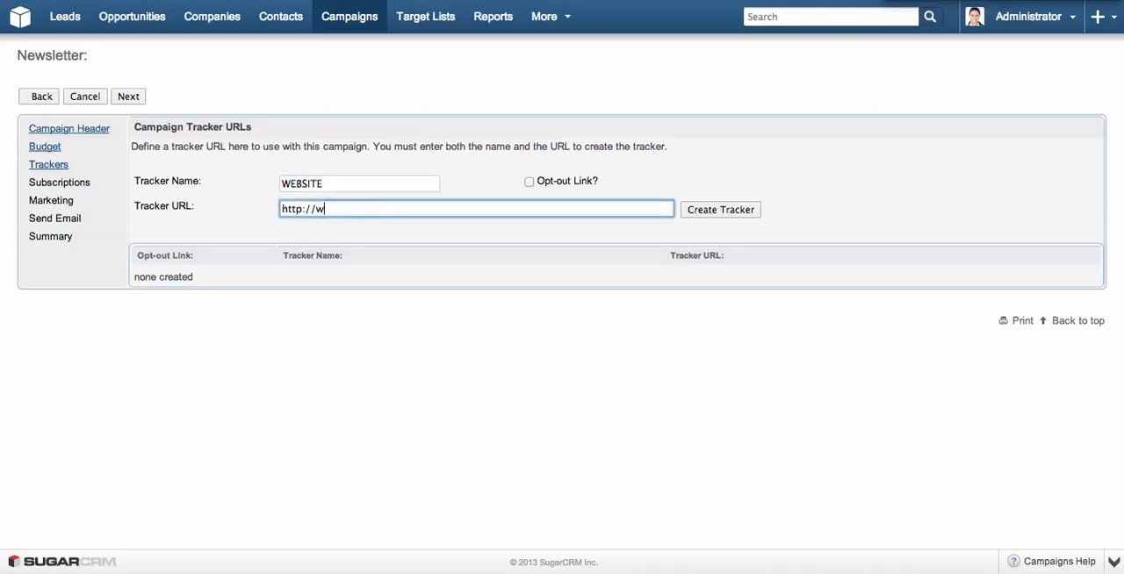
pyautogui.write('ww.crmonline.com.au/')
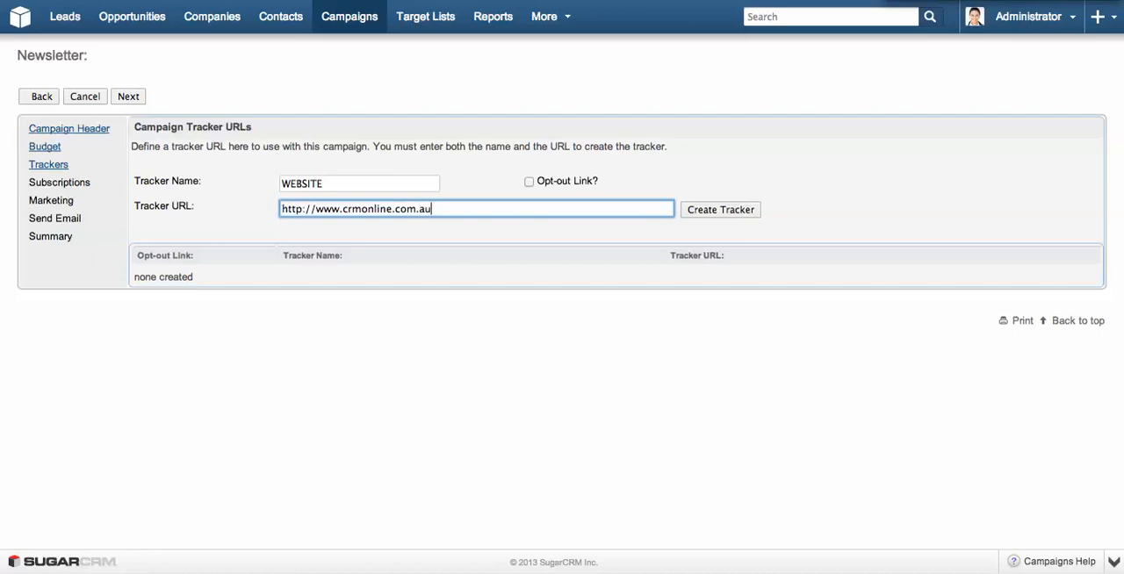
pyautogui.click(695, 218)
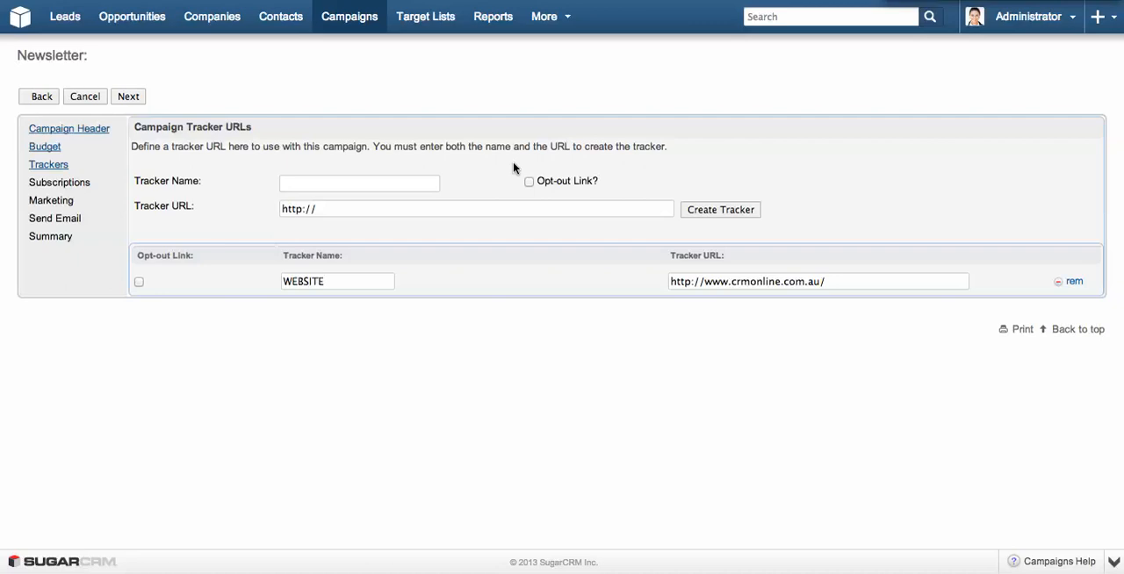
pyautogui.moveTo(605, 181); pyautogui.dragTo(523, 180)
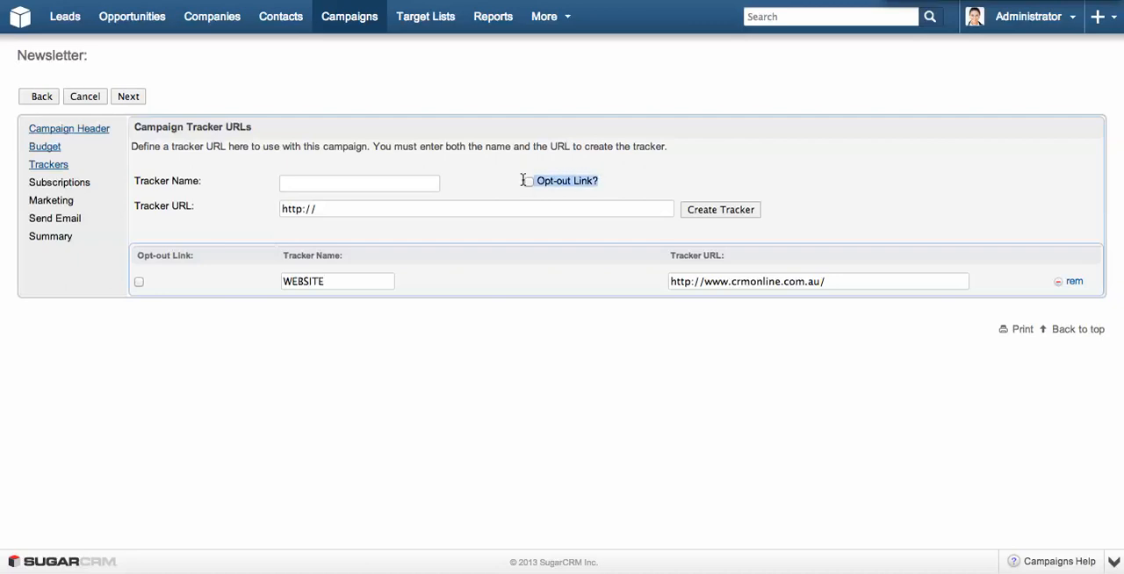
pyautogui.click(466, 183)
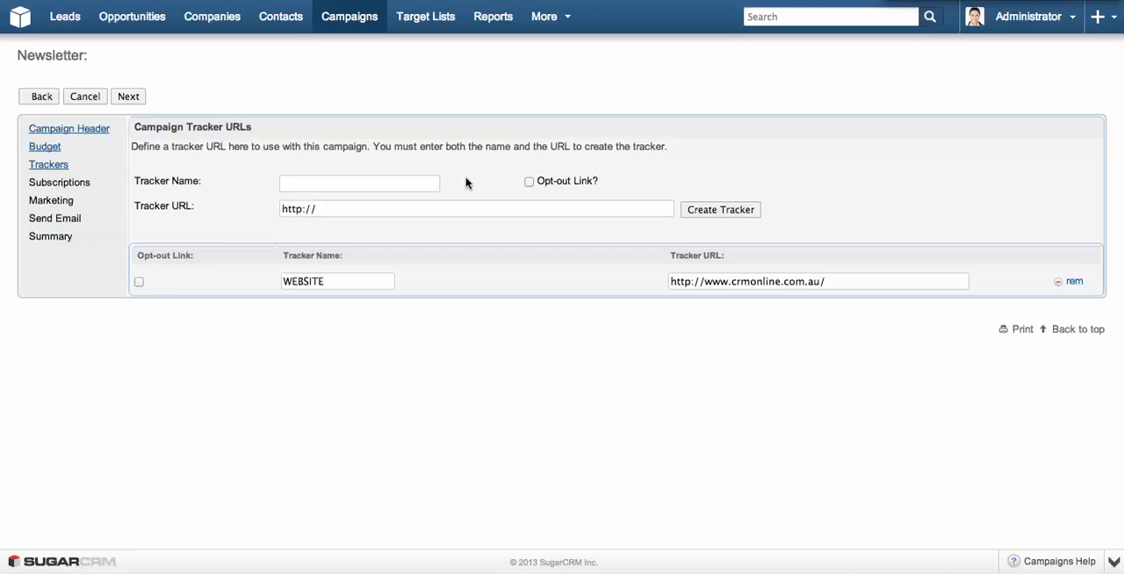
# Assign All Leads and Contacts as the subscription list, use default unsubscription and test lists, and save the newsletter.
pyautogui.click(128, 98)
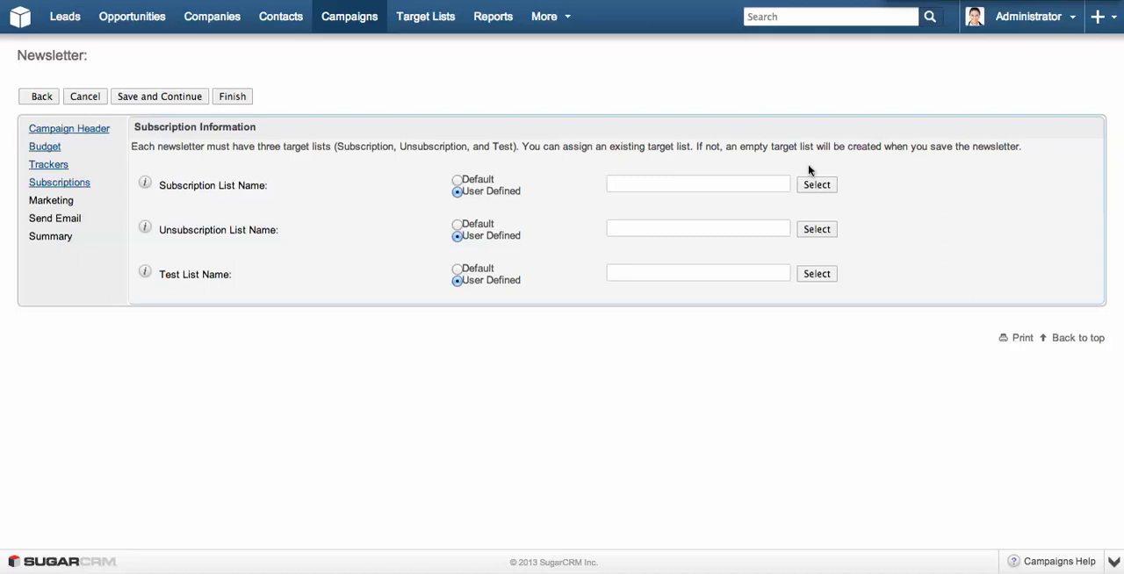
pyautogui.click(815, 185)
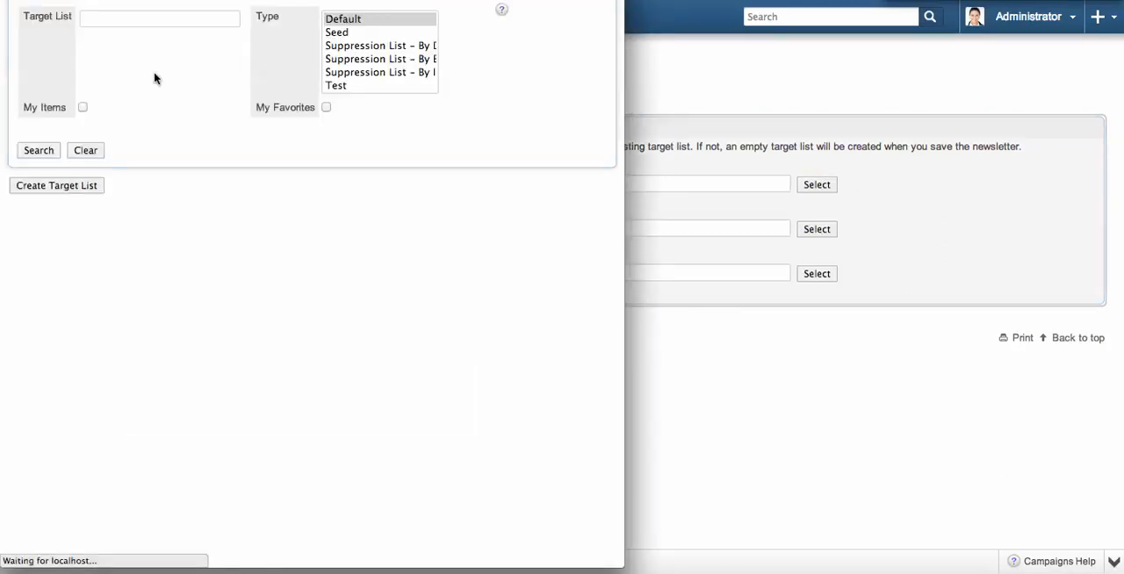
pyautogui.click(88, 277)
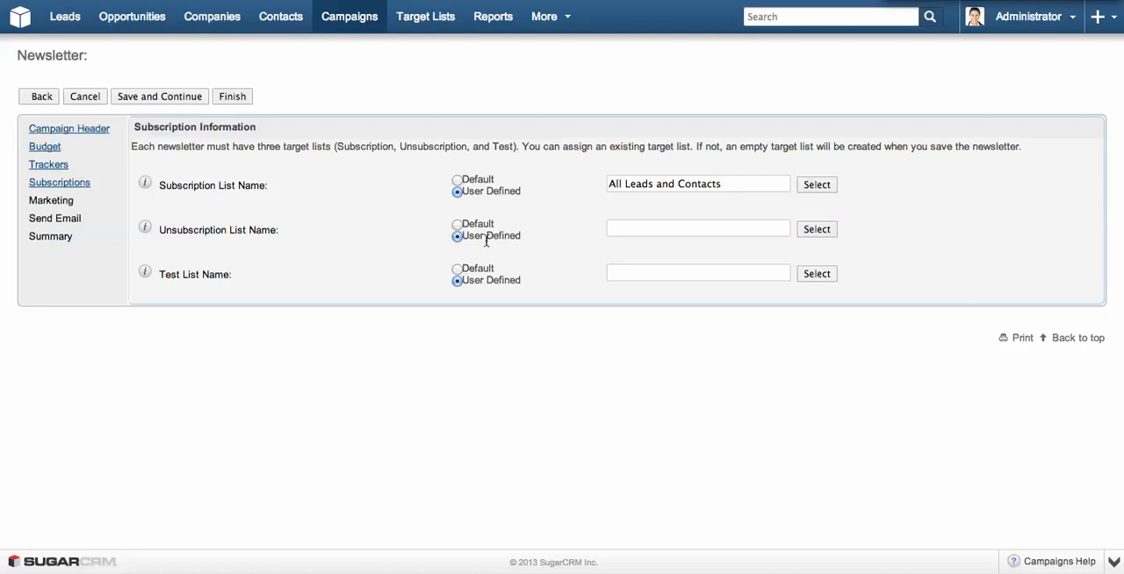
pyautogui.click(456, 225)
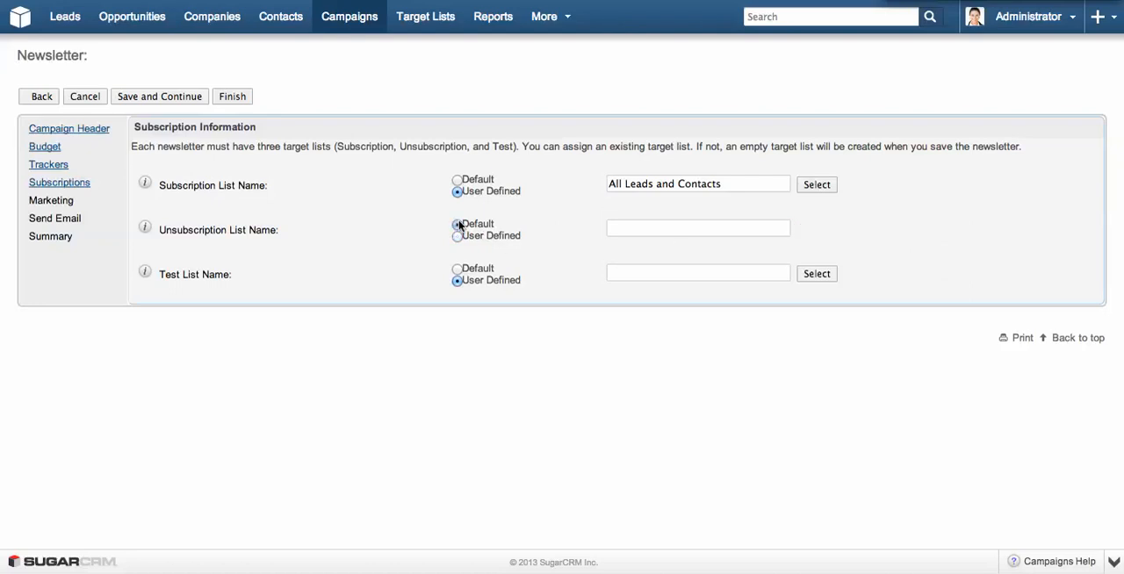
pyautogui.click(456, 269)
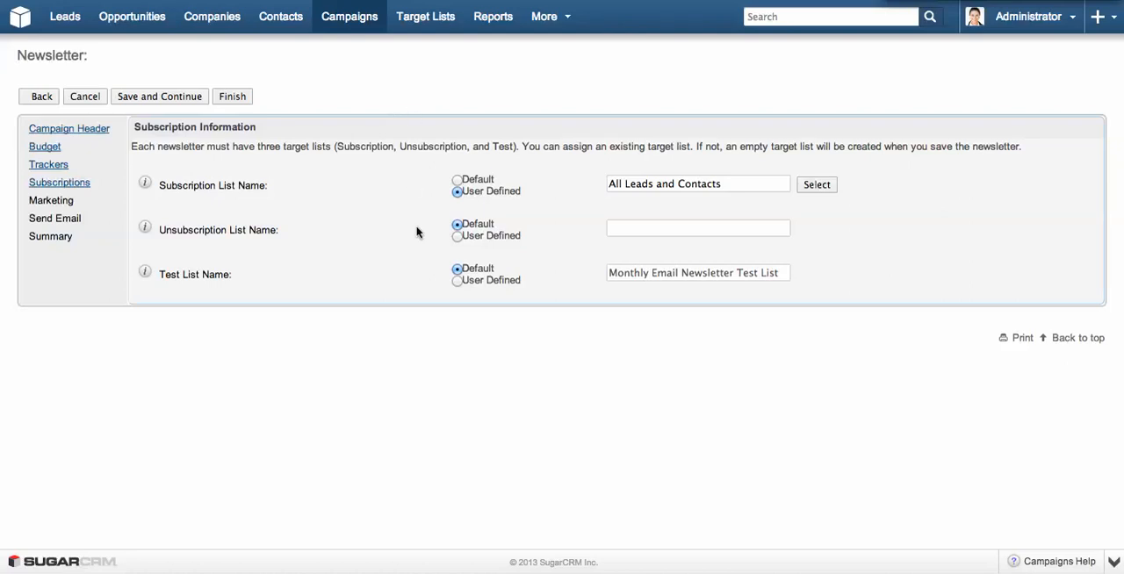
pyautogui.click(163, 99)
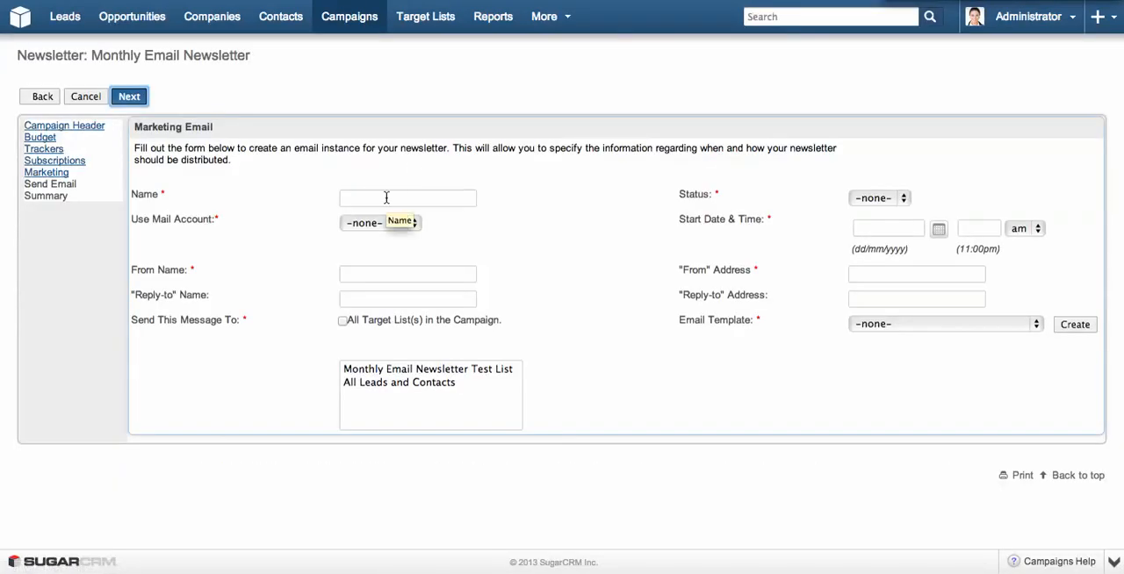
# Name the marketing email August Newsletter and set its status to Active.
pyautogui.click(386, 197)
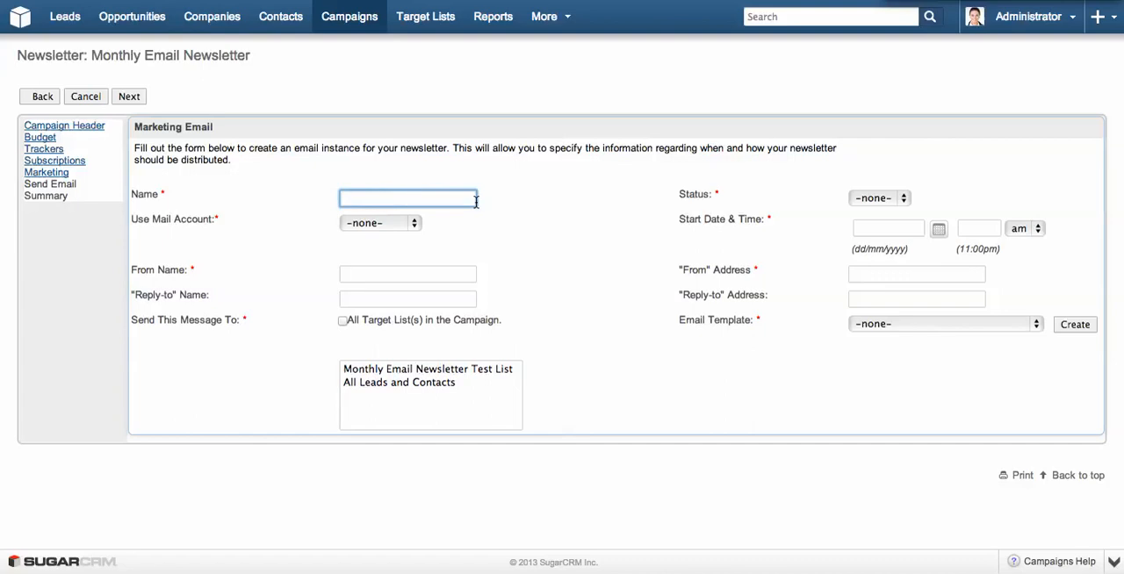
pyautogui.write('Augu')
pyautogui.write('Newsletter')
pyautogui.click(872, 199)
pyautogui.click(873, 213)
pyautogui.click(764, 192)
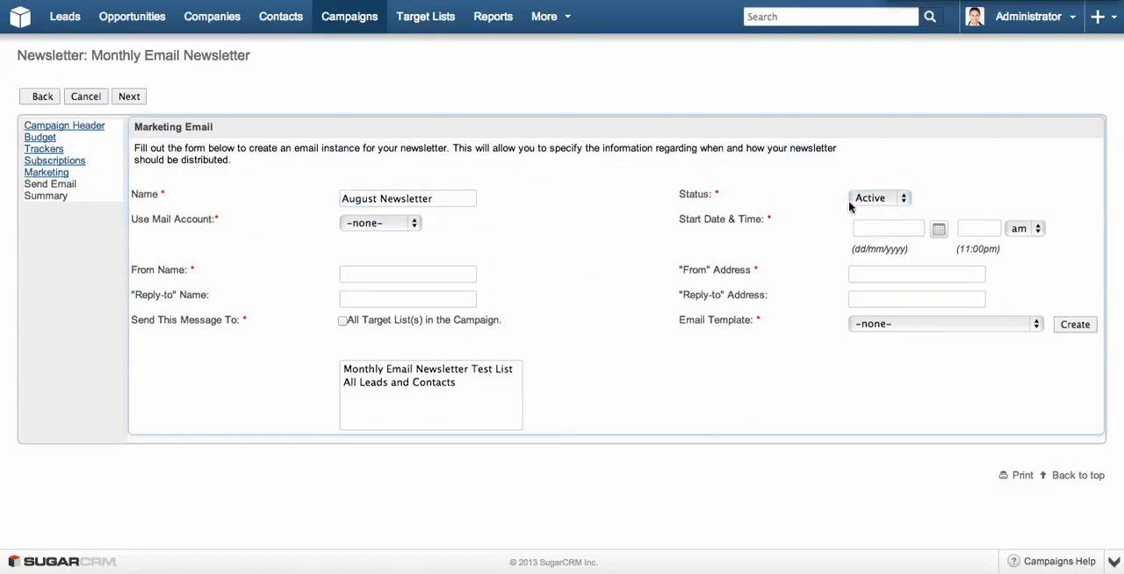
# Schedule the marketing email to start on 30/08/2013 at 09:00 am.
pyautogui.click(939, 230)
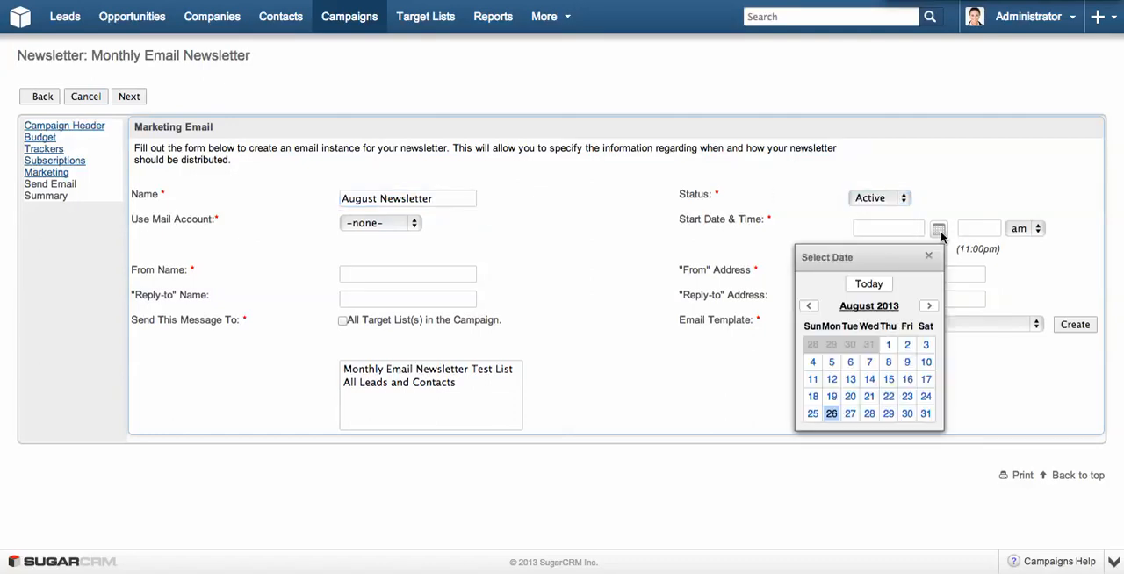
pyautogui.click(905, 415)
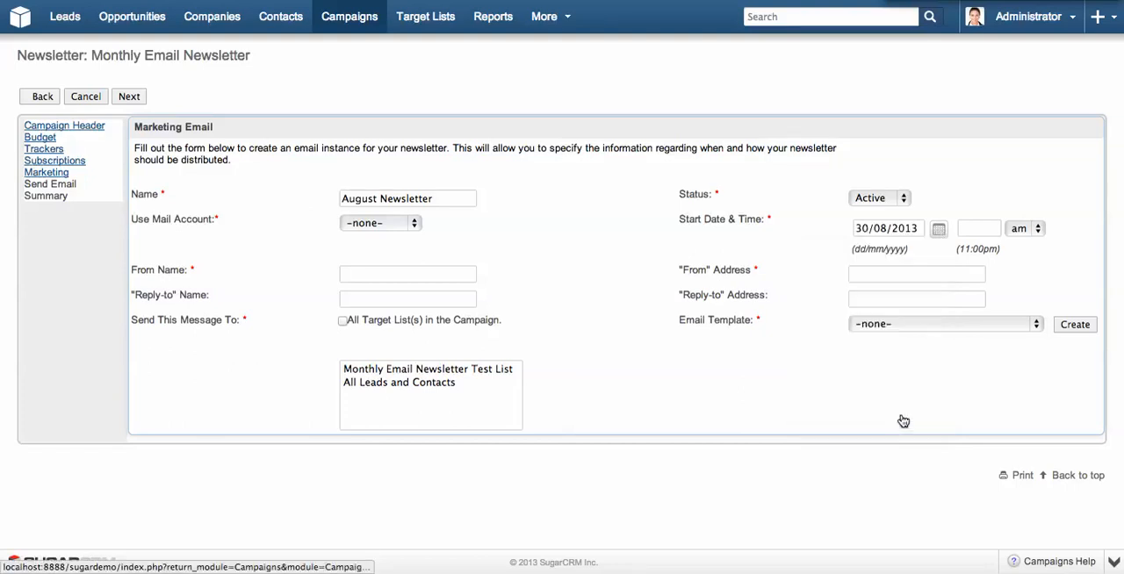
pyautogui.click(985, 223)
pyautogui.write('09:00')
pyautogui.click(1016, 183)
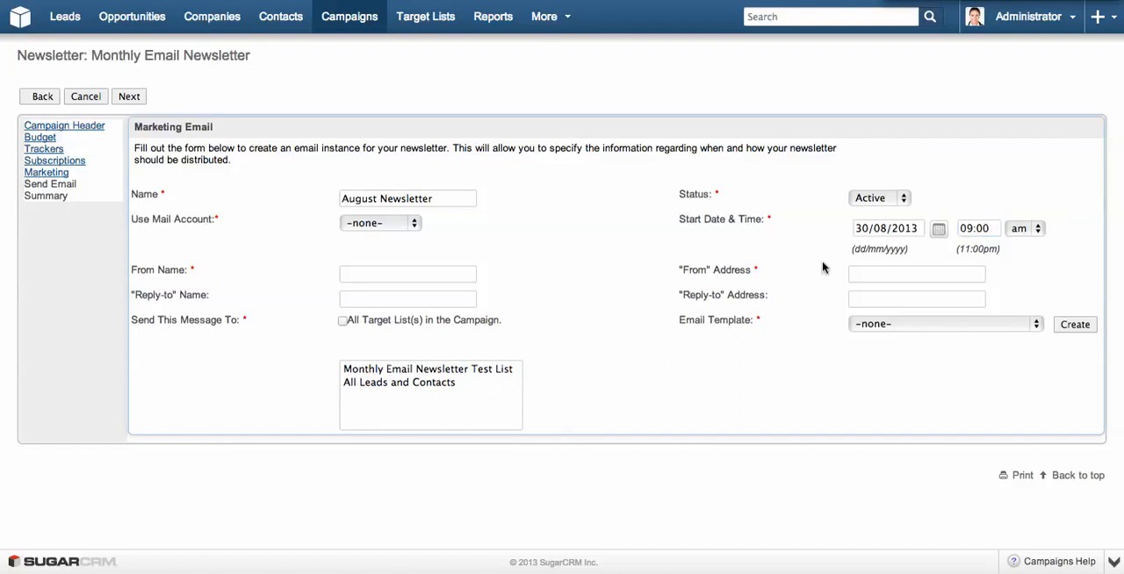
# Use the CRM Online mail account and send the message to all target lists in the campaign.
pyautogui.click(357, 228)
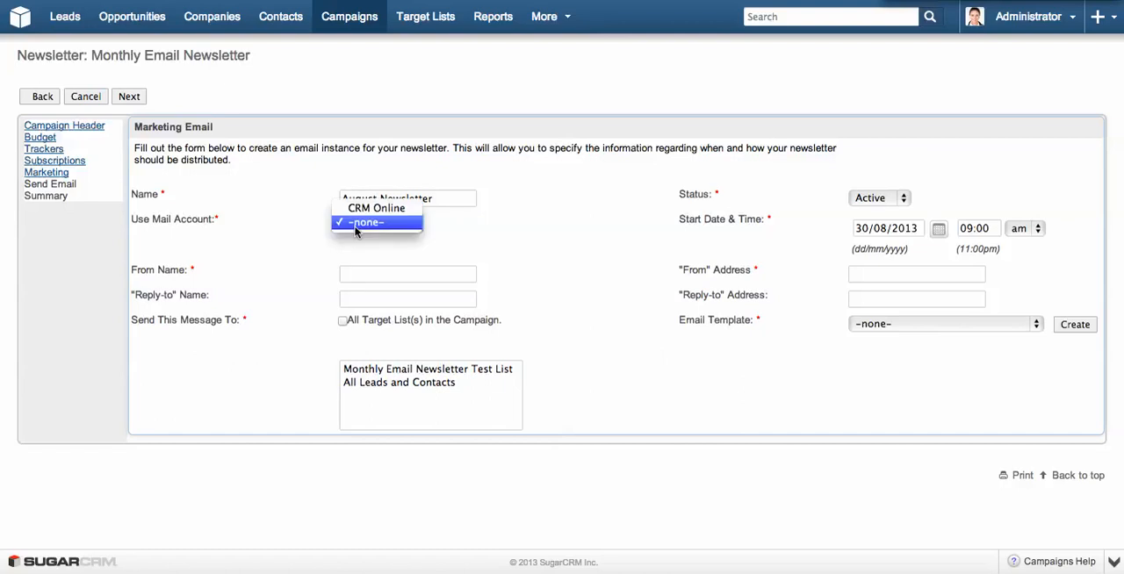
pyautogui.click(376, 209)
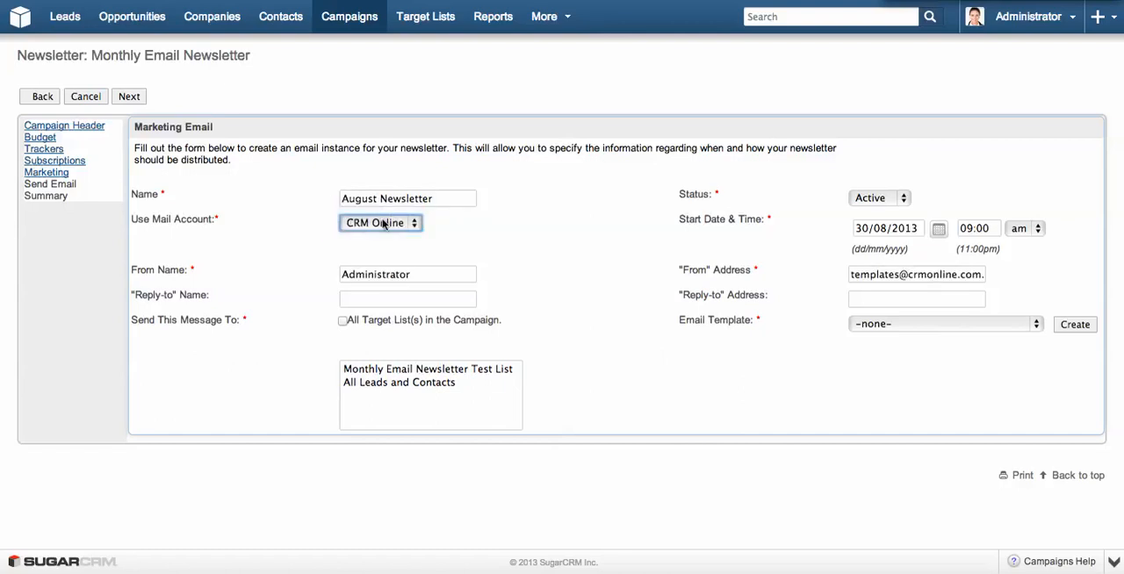
pyautogui.click(567, 251)
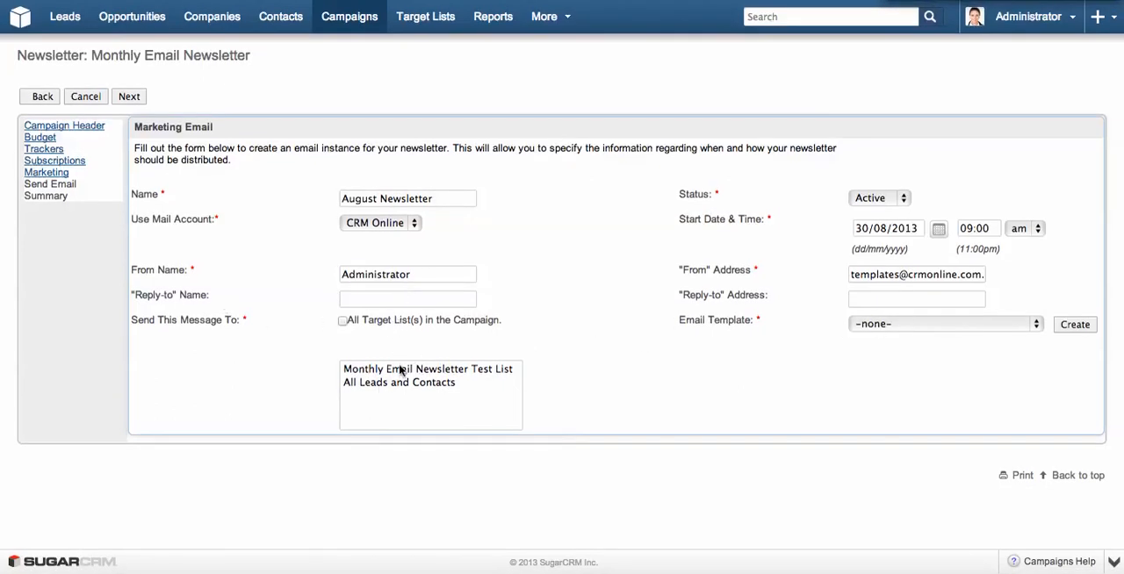
pyautogui.click(342, 323)
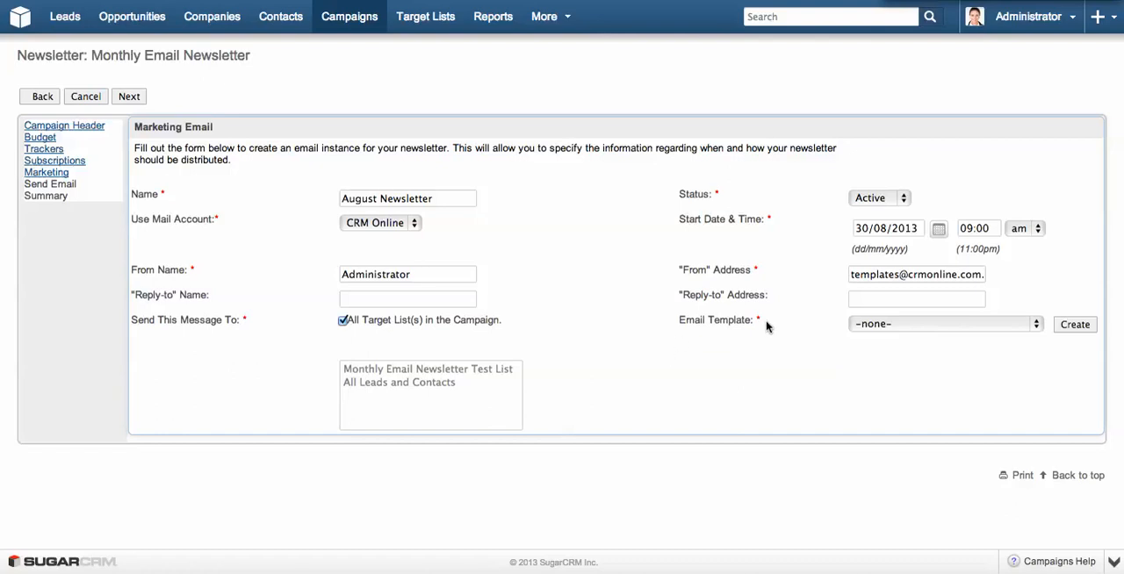
# Start a new email template for the marketing email and look over its form down to the body editor.
pyautogui.click(877, 325)
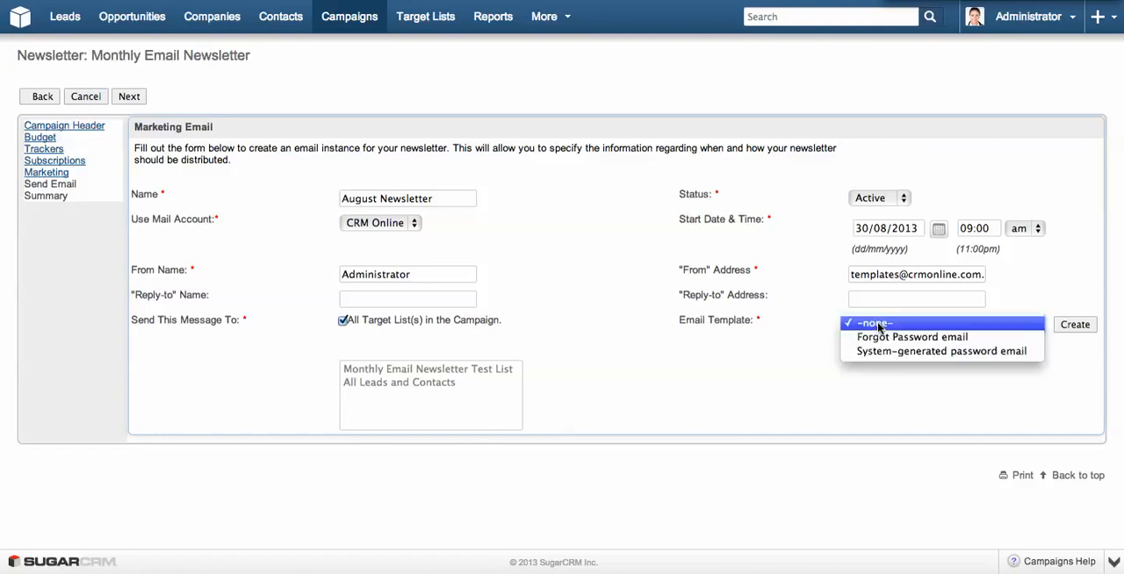
pyautogui.click(730, 313)
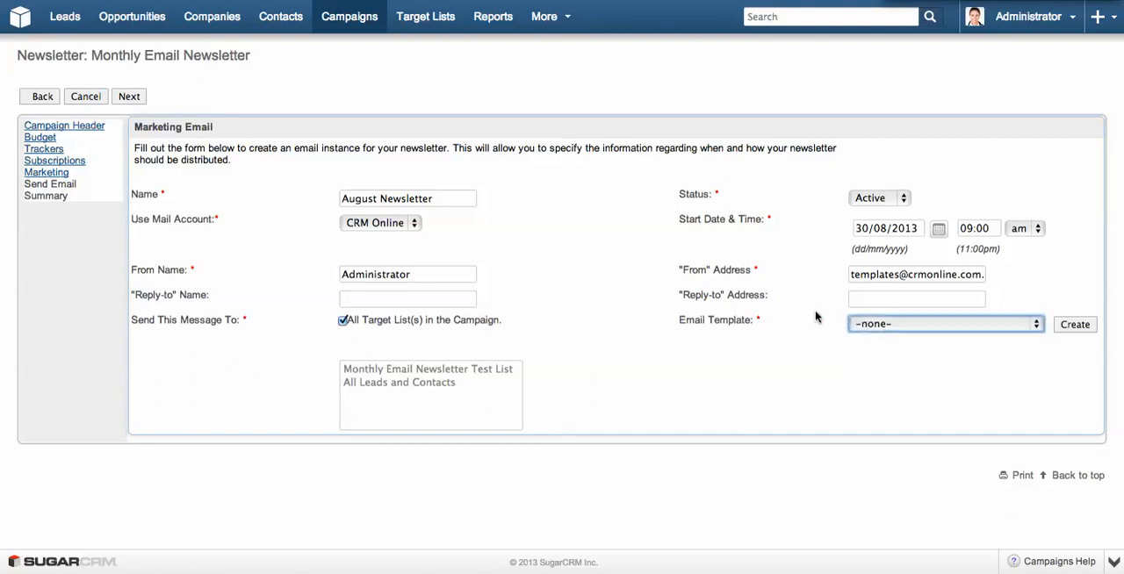
pyautogui.click(1071, 327)
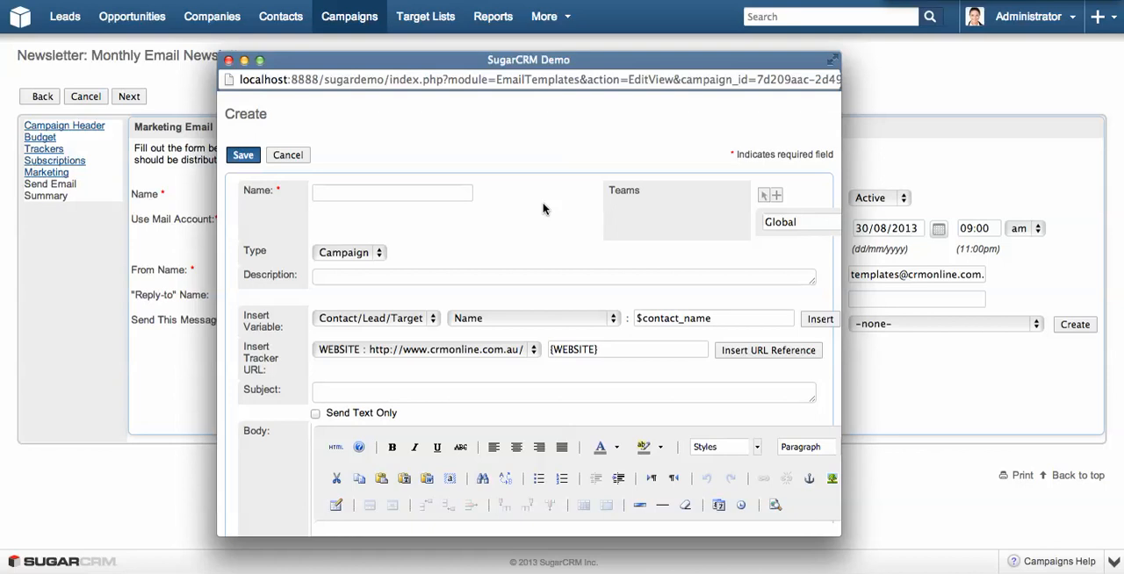
pyautogui.click(319, 200)
pyautogui.scroll(-1, 549, 195)
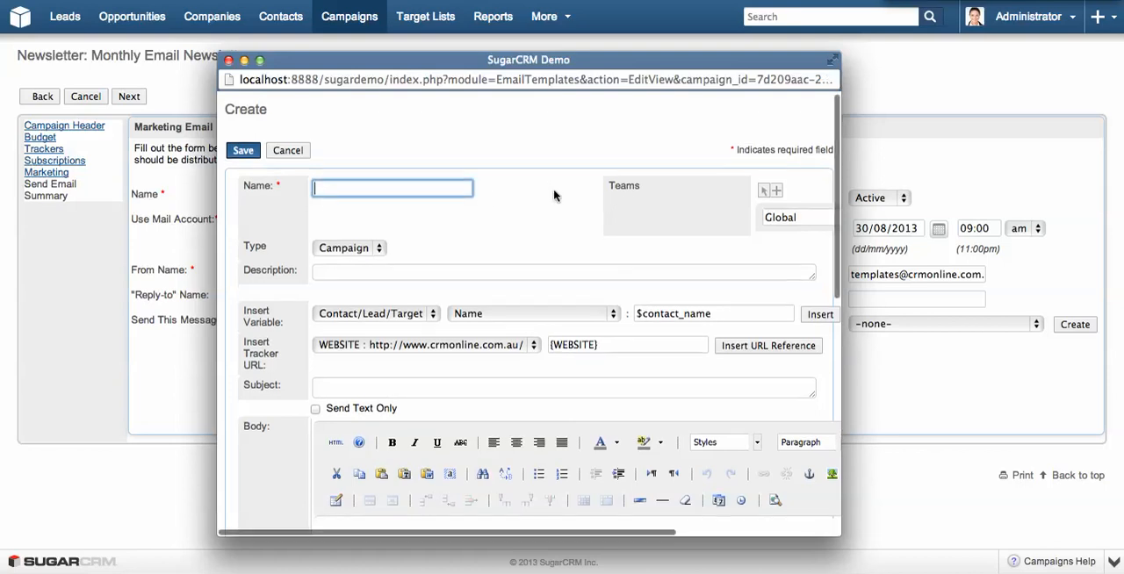
pyautogui.scroll(-10, 554, 195)
pyautogui.hscroll(3, 554, 191)
pyautogui.hscroll(-3, 554, 191)
pyautogui.scroll(5, 554, 190)
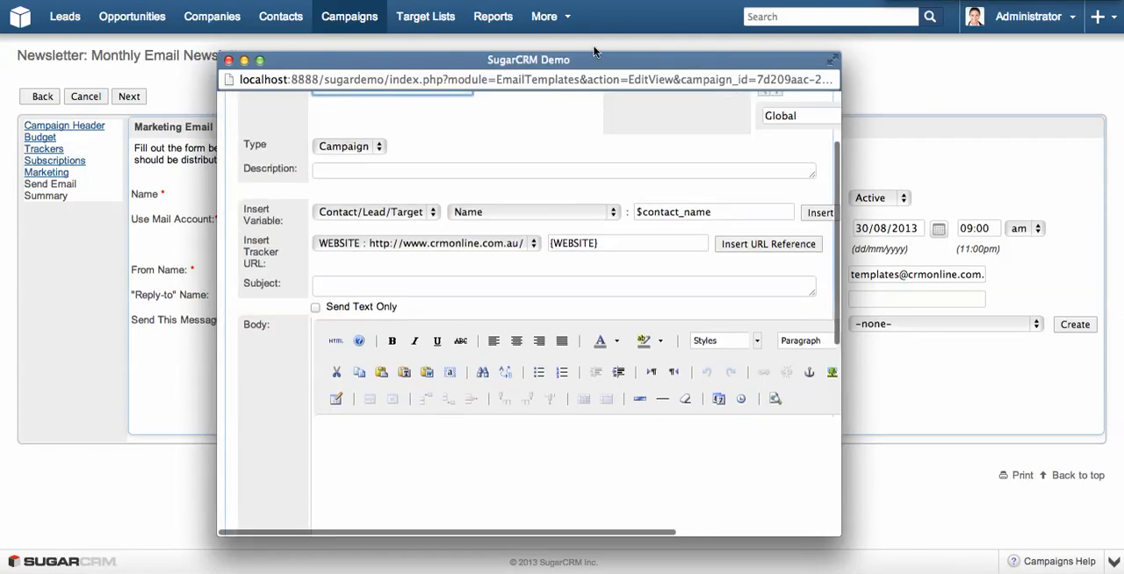
# Enlarge the email template window and name the template August Campaign.
pyautogui.moveTo(591, 58); pyautogui.dragTo(580, 0)
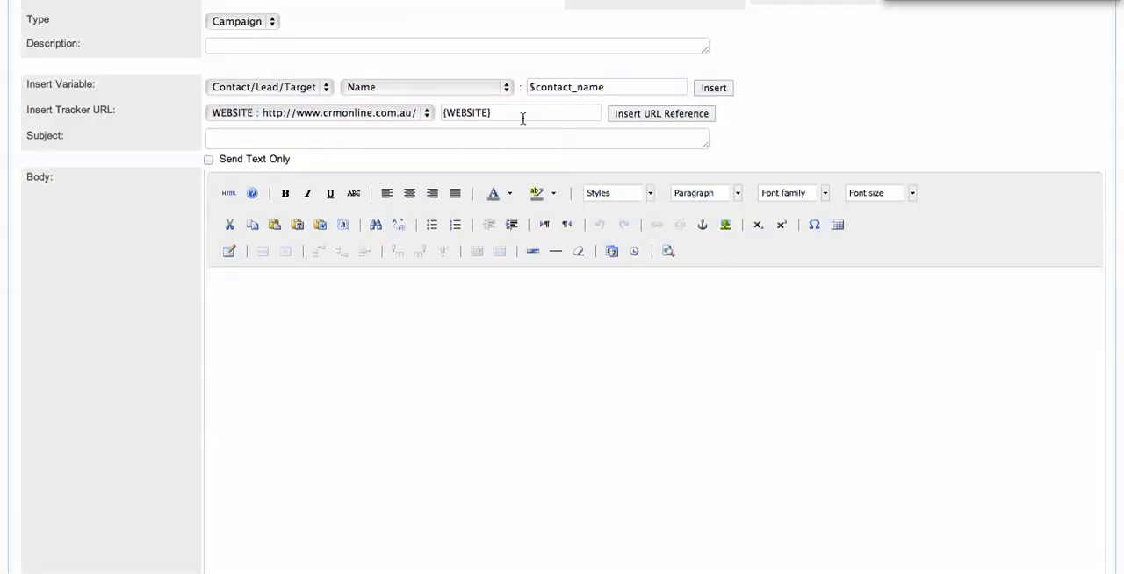
pyautogui.scroll(3, 523, 119)
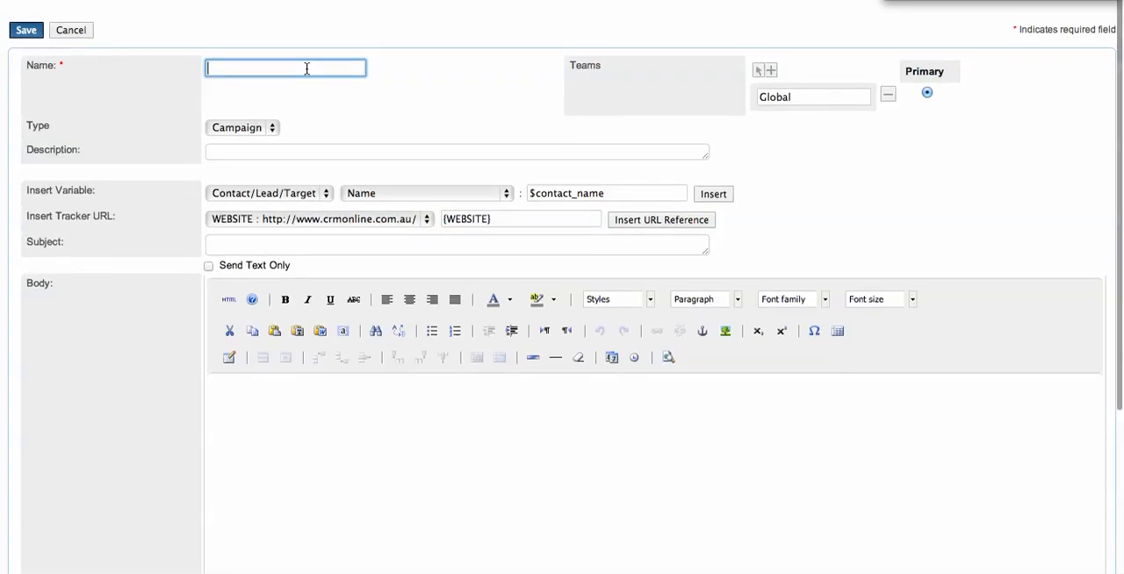
pyautogui.write('August')
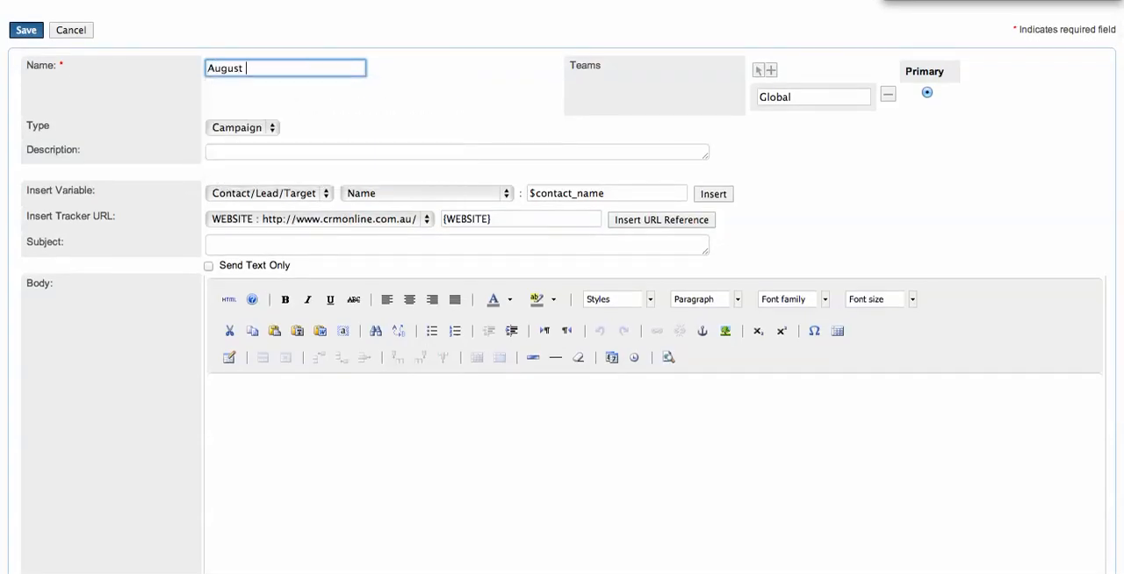
pyautogui.write(' Campaign')
# Set the template's subject to "Check out what we've done in August!".
pyautogui.click(311, 249)
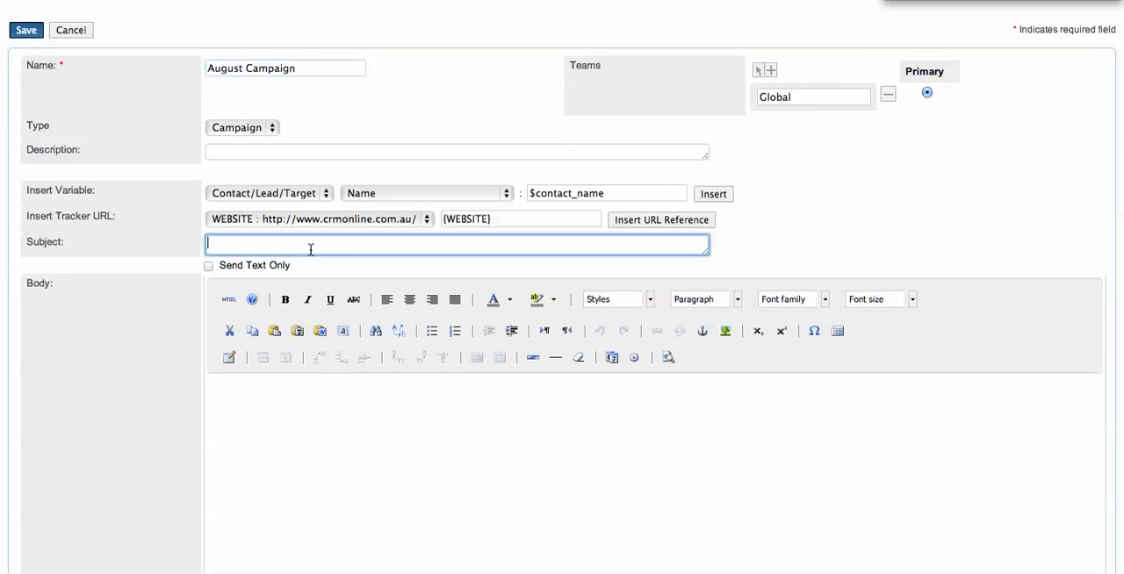
pyautogui.write("Check out what we've done in August!")
# Begin the template body with "Dear" followed by the contact's First Name variable, $contact_first_name.
pyautogui.click(368, 448)
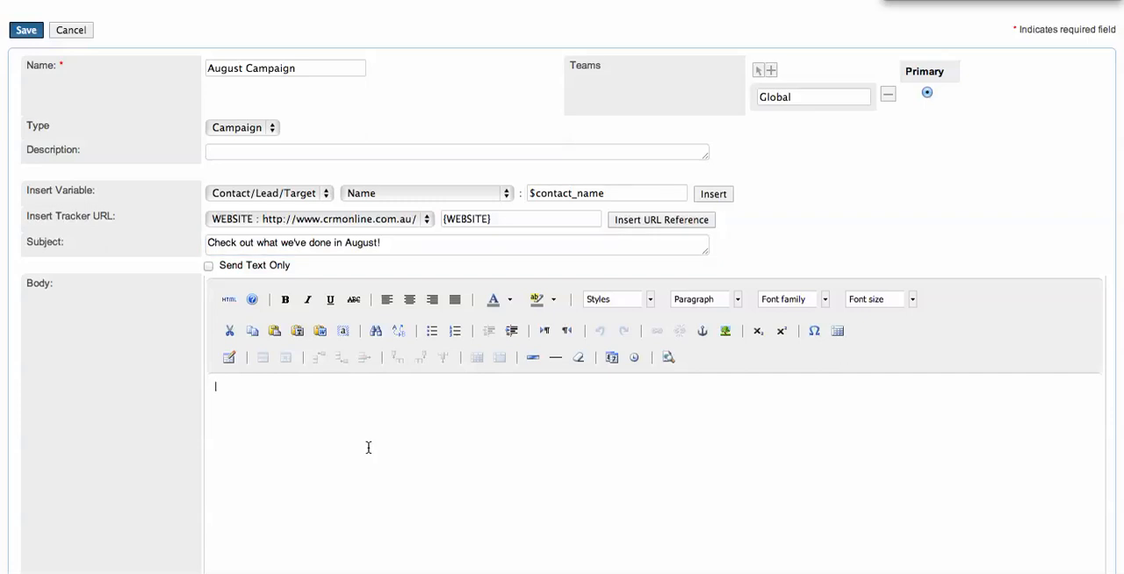
pyautogui.write('Dear')
pyautogui.click(432, 194)
pyautogui.press('Return')
pyautogui.click(711, 194)
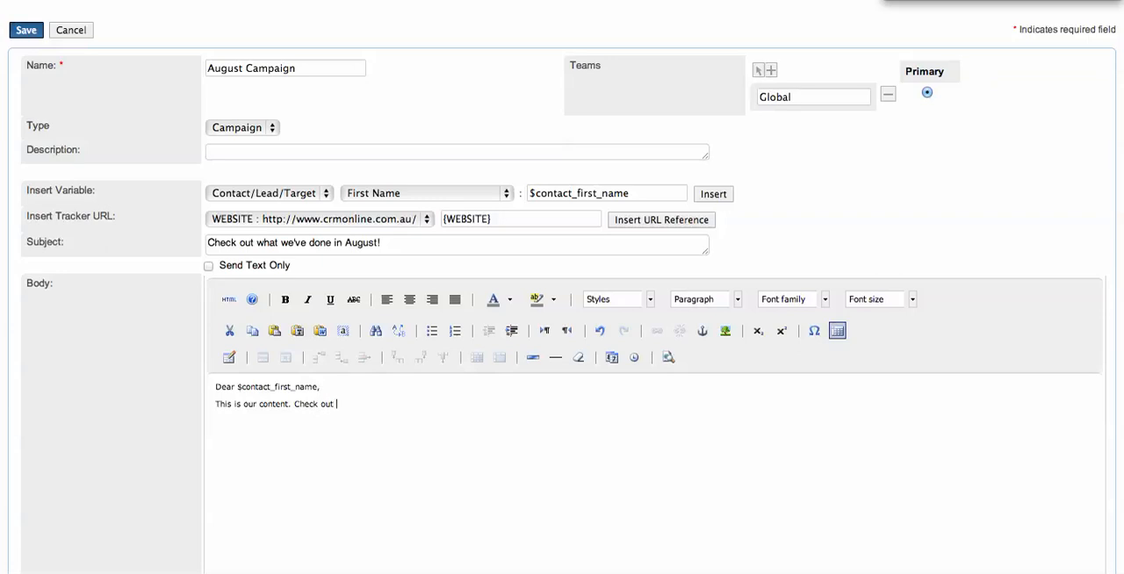
# Add "This is our content. Check out our website:" to the body and insert the WEBSITE tracker link after it.
pyautogui.write('ebsi')
pyautogui.click(614, 219)
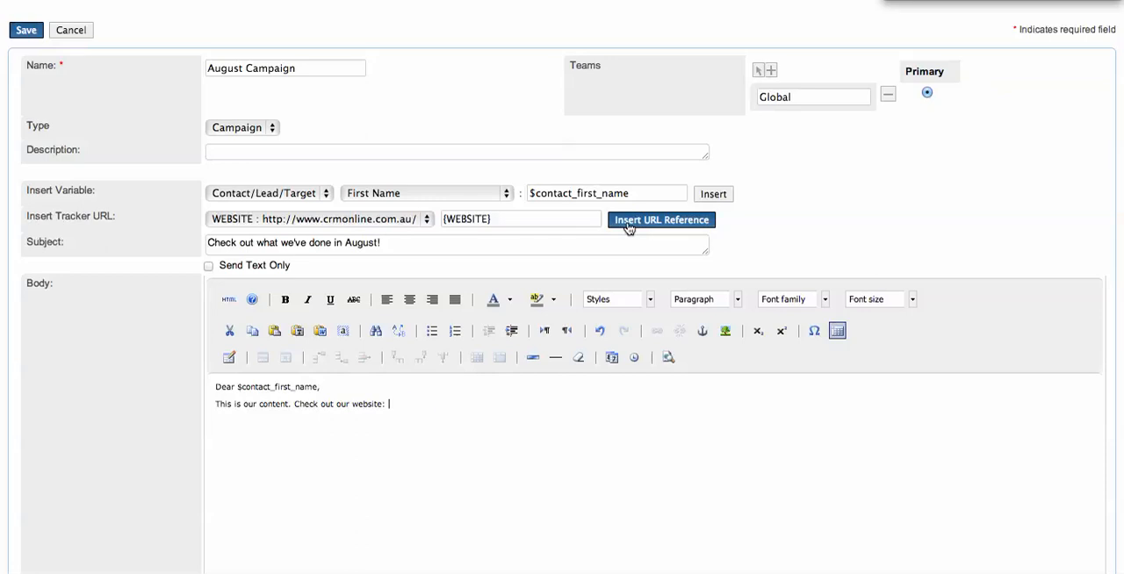
pyautogui.click(466, 433)
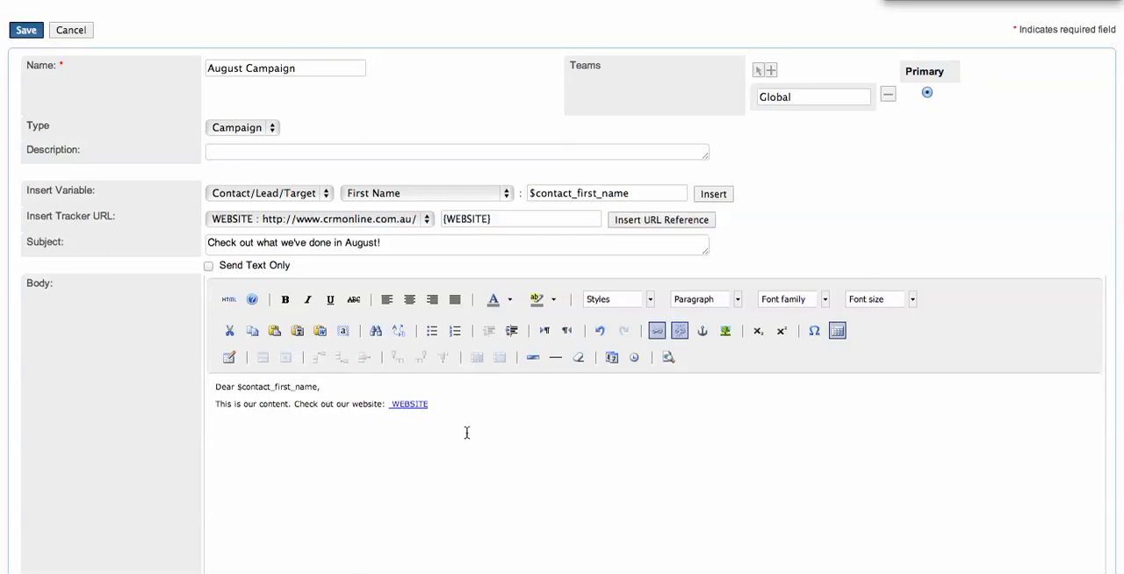
pyautogui.press('Return')
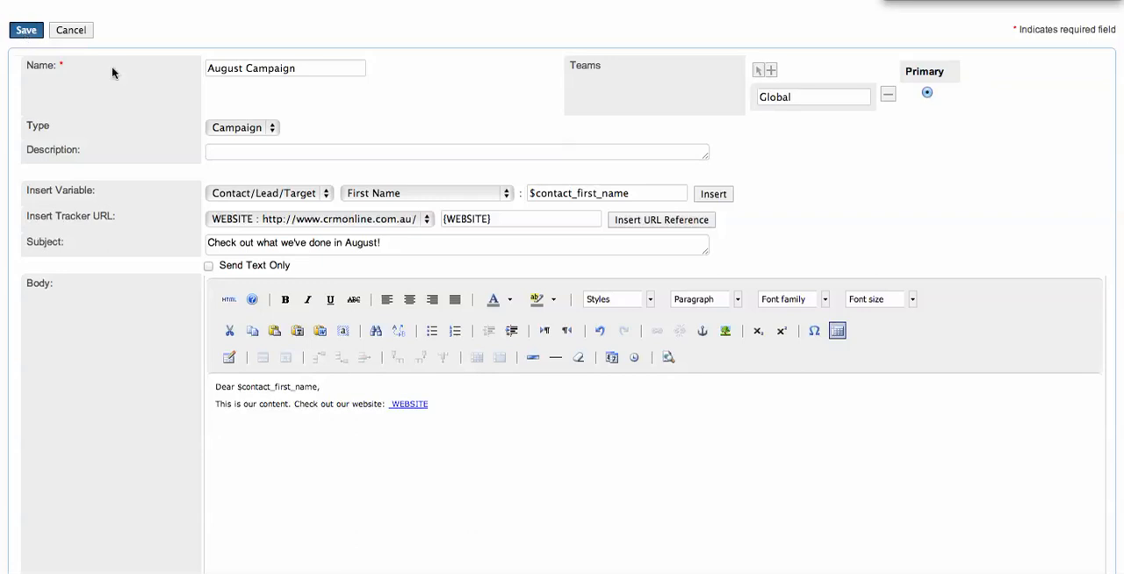
# Save the email template and continue the newsletter wizard to the Send Email stage.
pyautogui.click(234, 301)
pyautogui.click(27, 33)
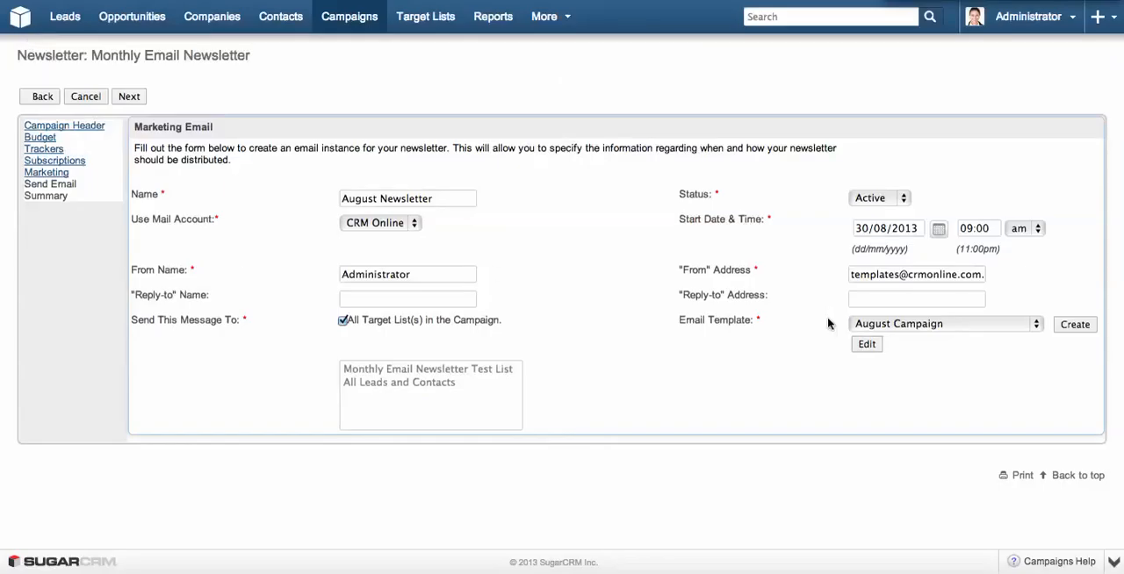
pyautogui.click(129, 95)
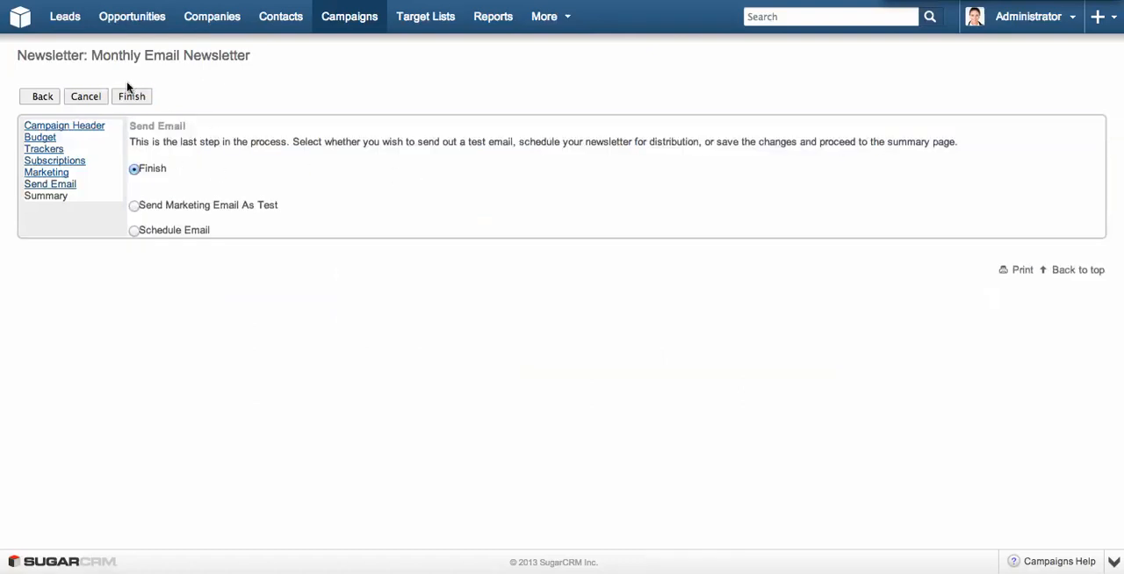
# Complete the wizard with the Finish option and review the campaign summary down to the marketing email.
pyautogui.click(133, 208)
pyautogui.click(135, 171)
pyautogui.click(131, 100)
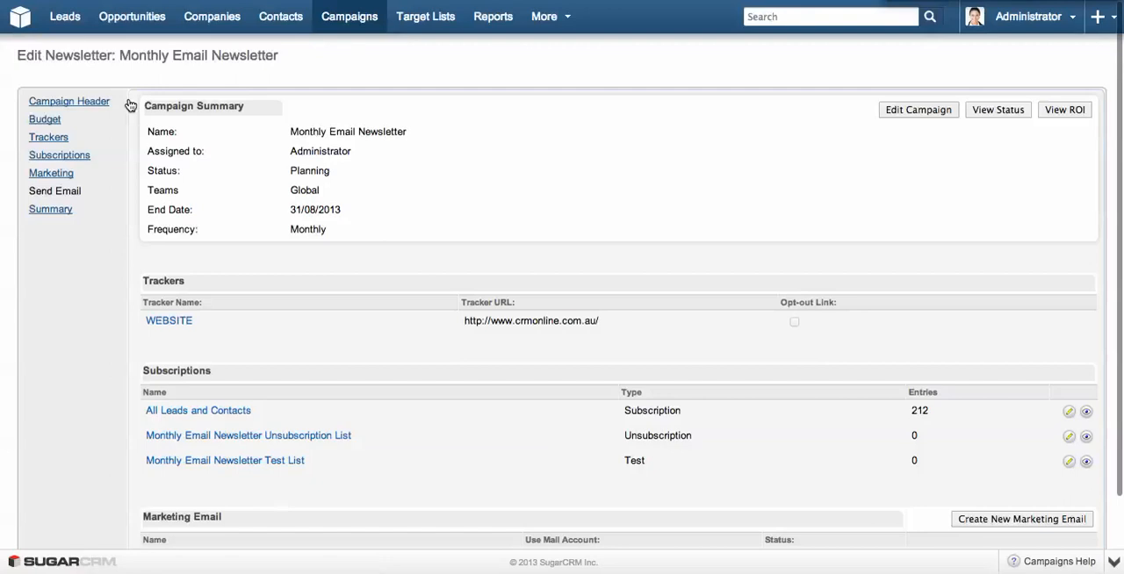
pyautogui.scroll(-3, 554, 245)
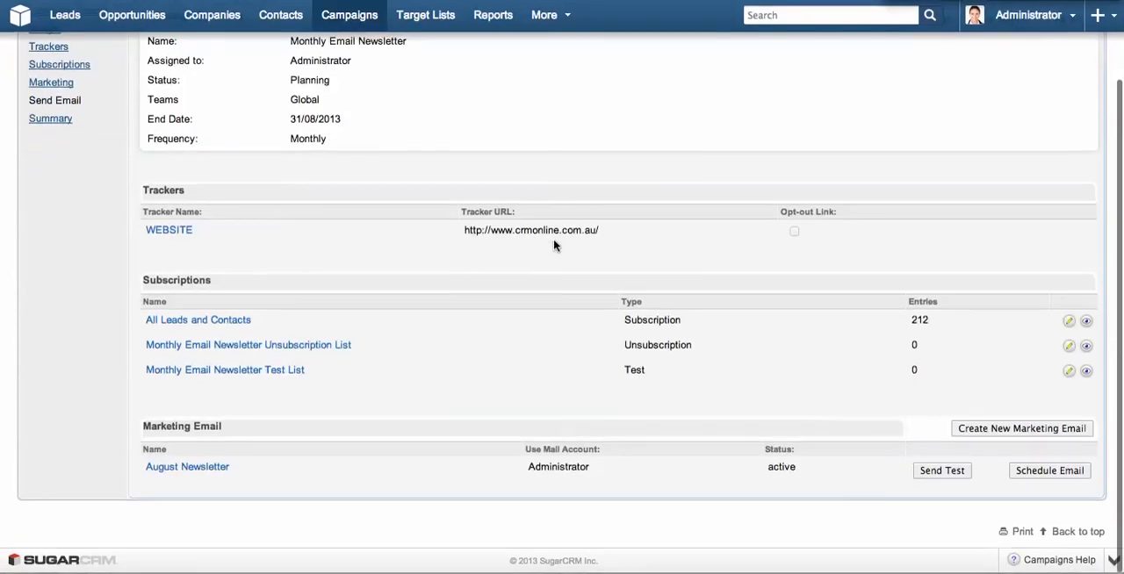
pyautogui.scroll(3, 554, 245)
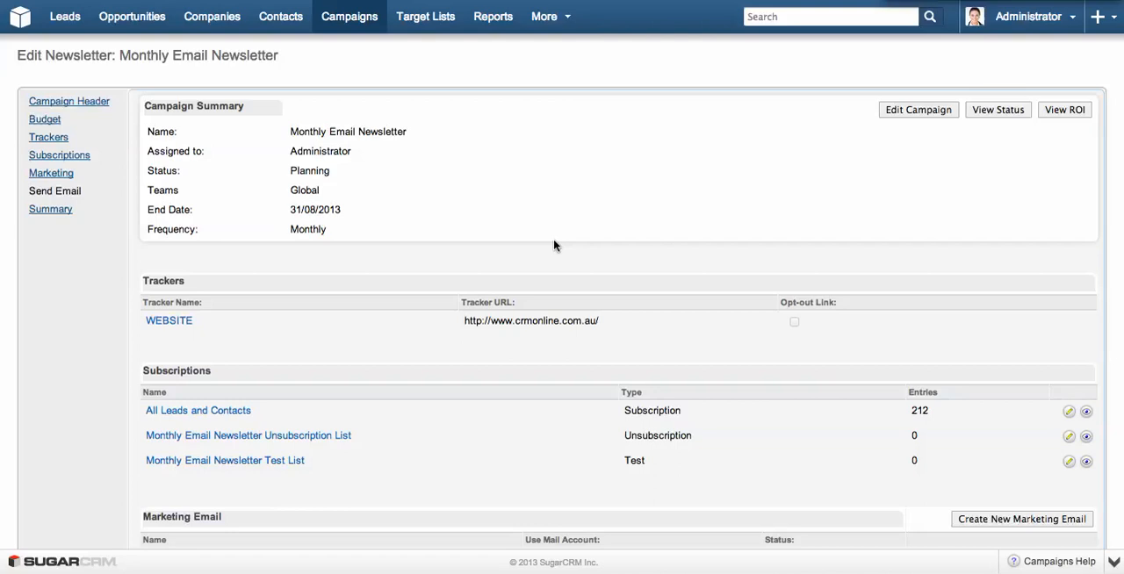
# Open the Monthly Email Newsletter Test List and add the Administrator user to it.
pyautogui.click(243, 468)
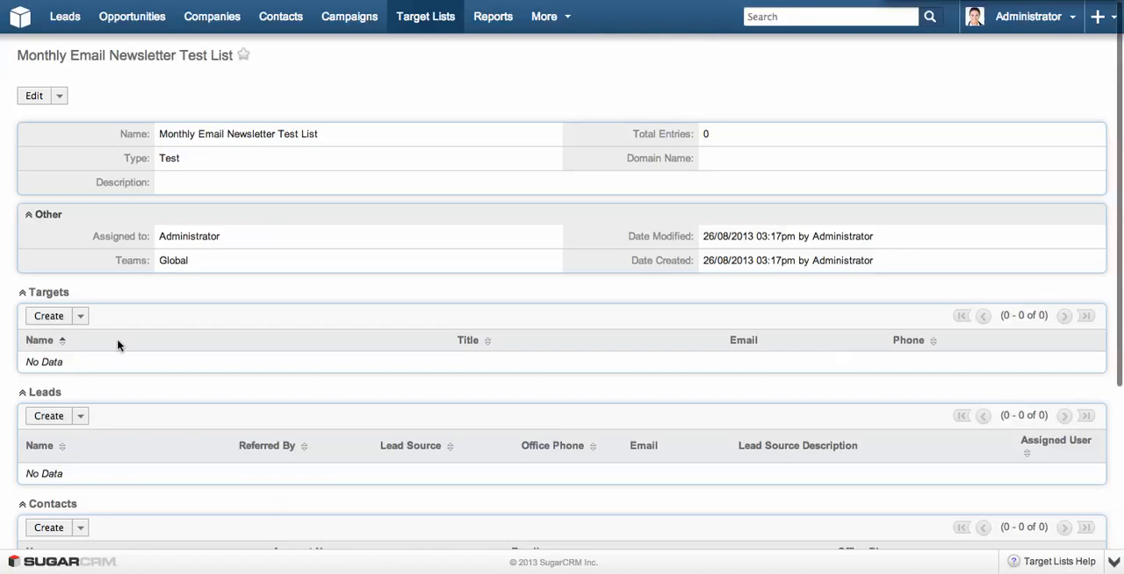
pyautogui.scroll(-5, 118, 344)
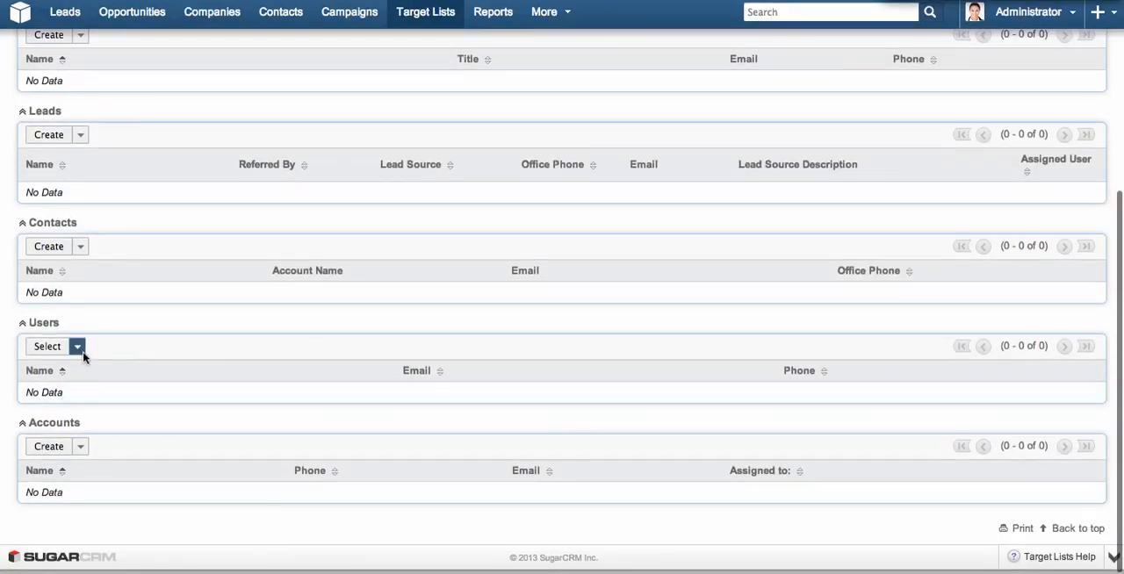
pyautogui.click(77, 346)
pyautogui.click(55, 349)
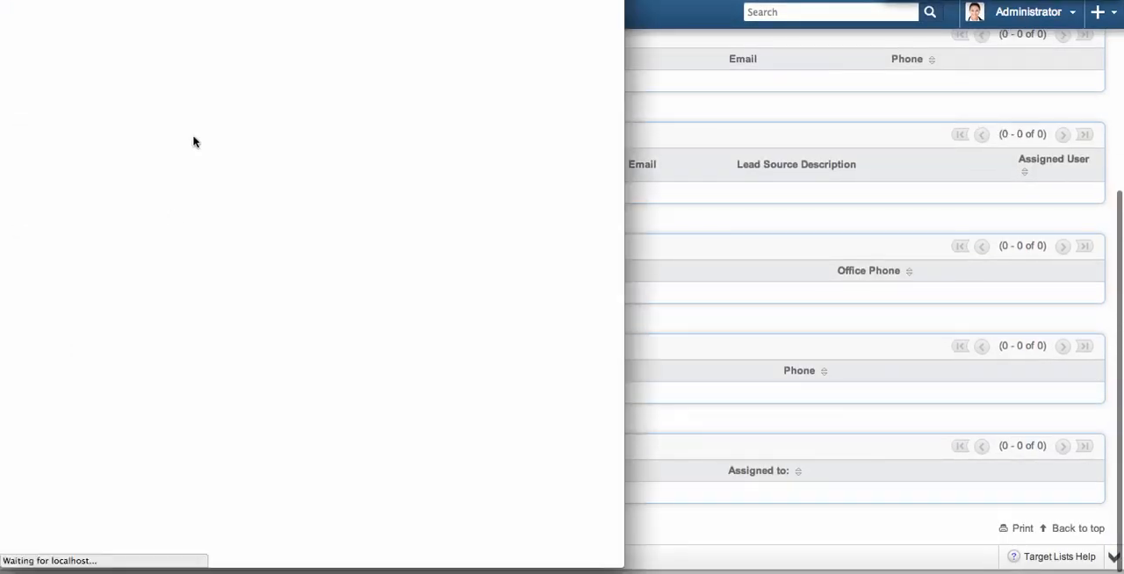
pyautogui.scroll(-3, 48, 421)
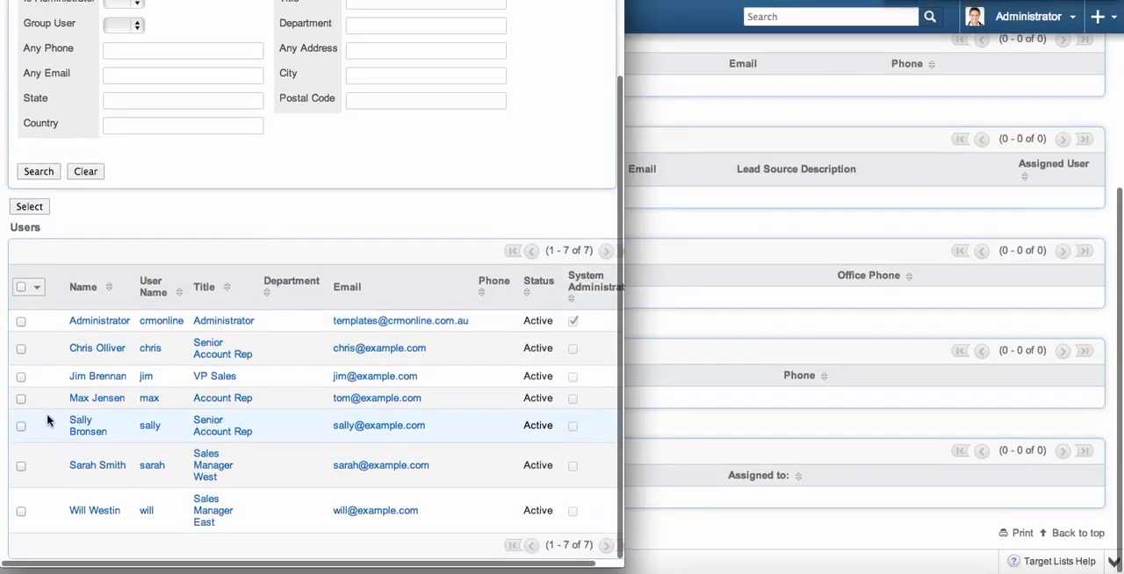
pyautogui.click(20, 323)
pyautogui.click(28, 209)
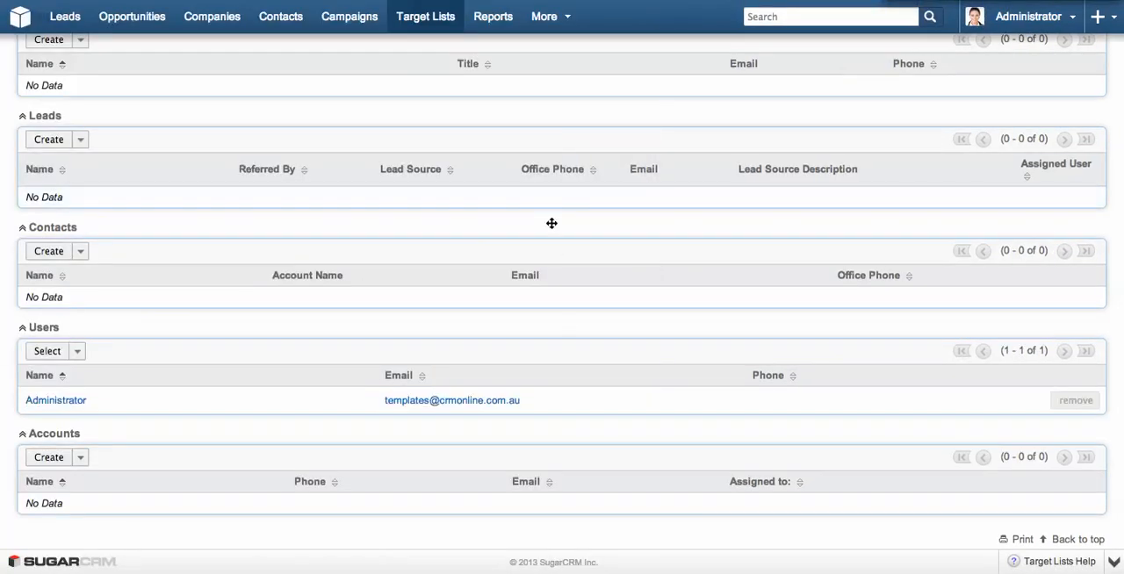
pyautogui.scroll(5, 552, 223)
pyautogui.moveTo(366, 26)
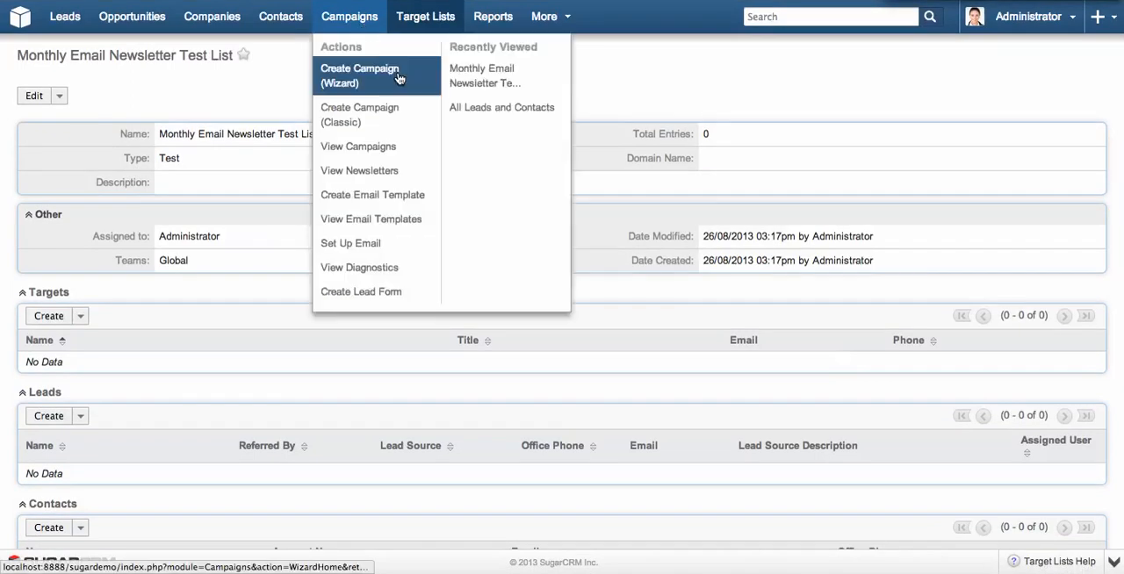
pyautogui.click(485, 77)
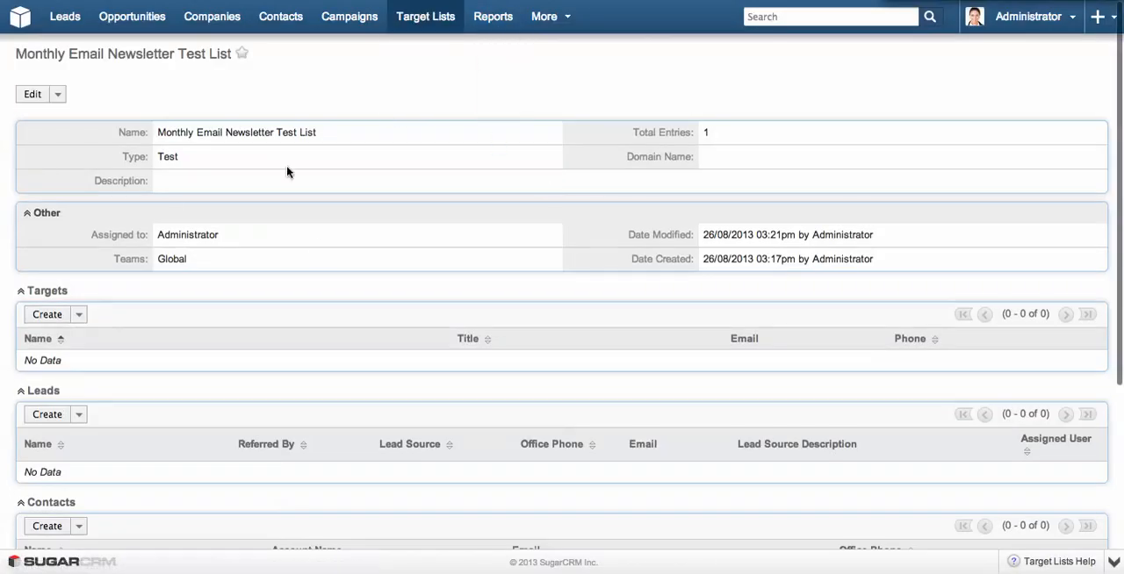
pyautogui.click(60, 94)
pyautogui.click(328, 96)
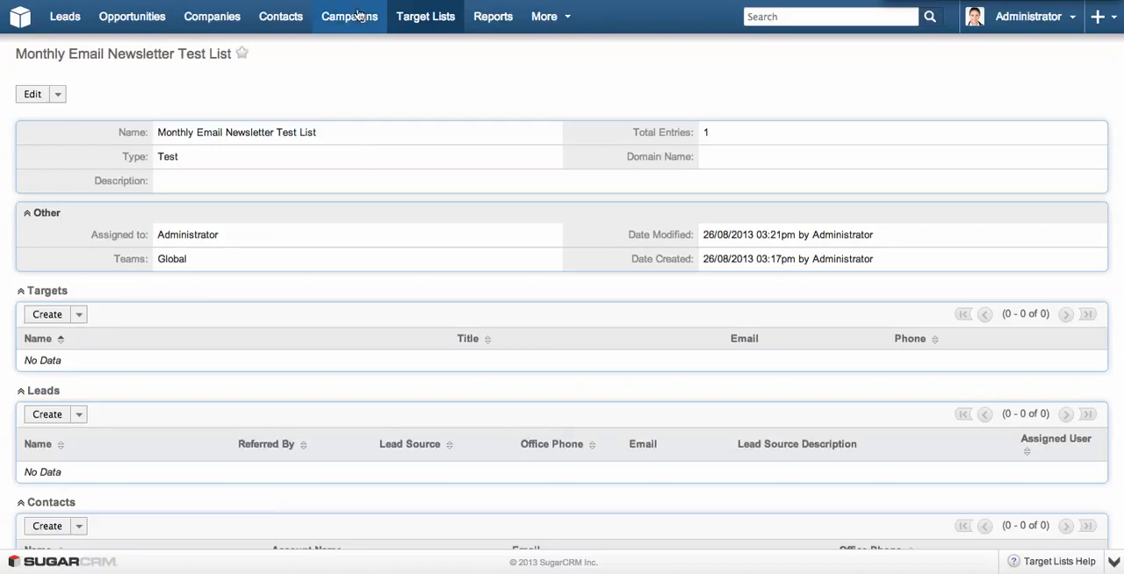
pyautogui.moveTo(354, 18)
pyautogui.click(525, 115)
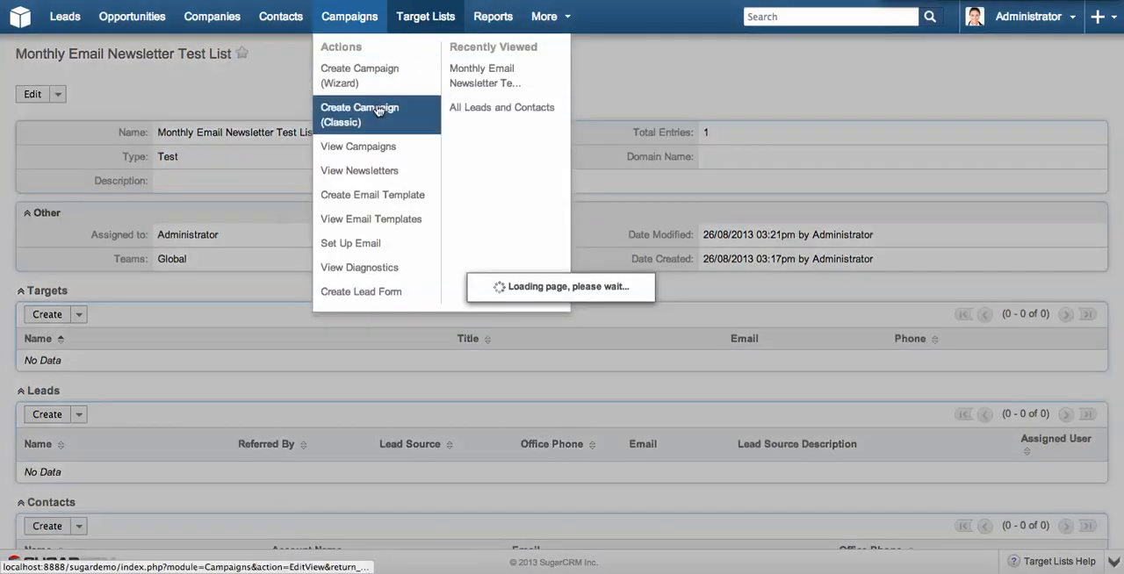
pyautogui.moveTo(349, 16)
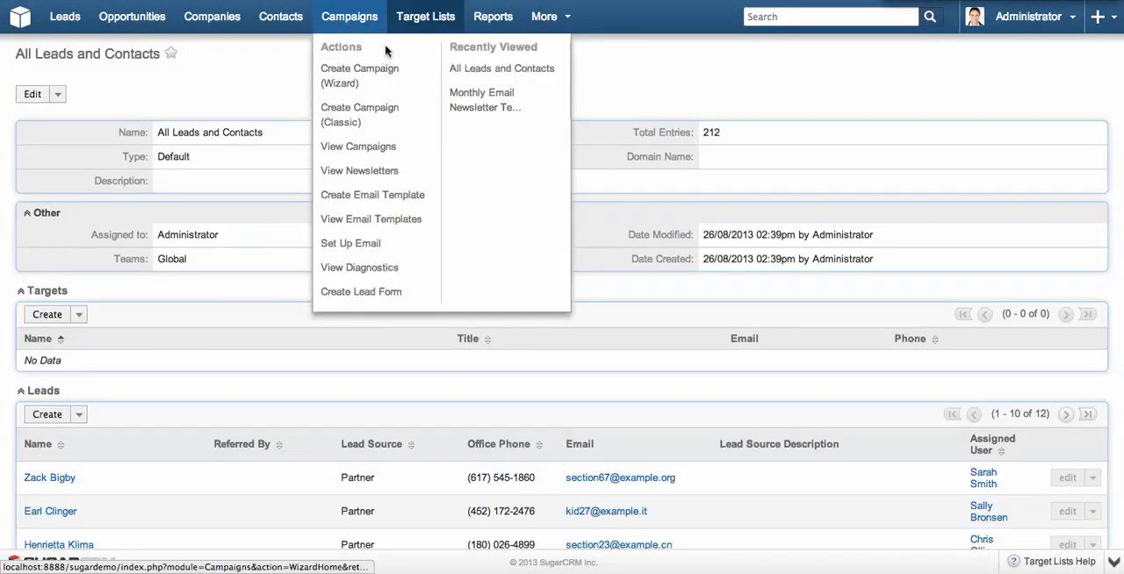
pyautogui.click(477, 101)
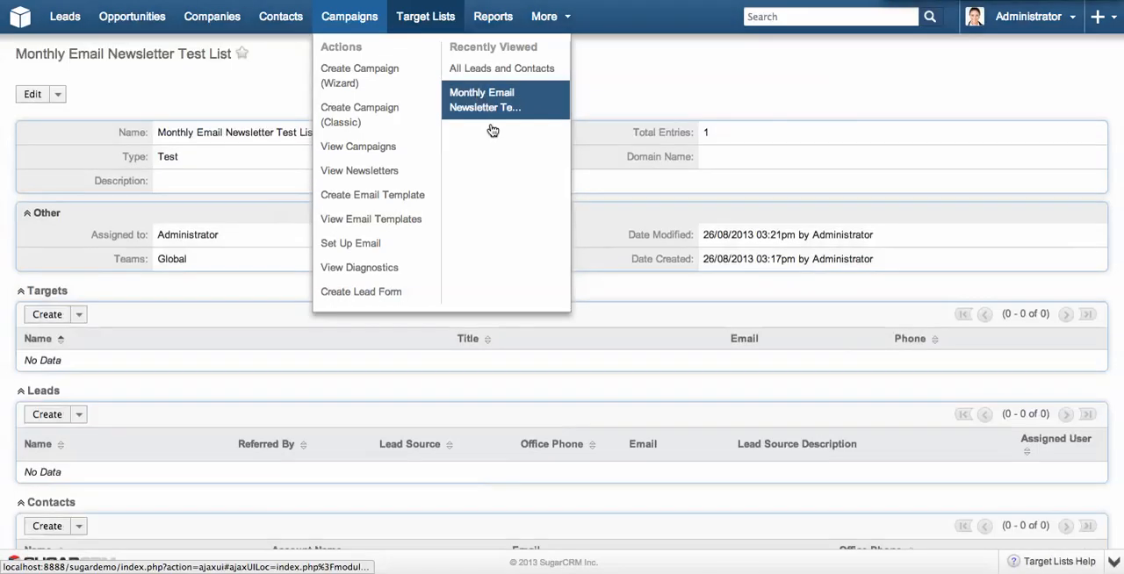
# Open the Monthly Email Newsletter campaign from the campaign list and launch its wizard.
pyautogui.click(363, 27)
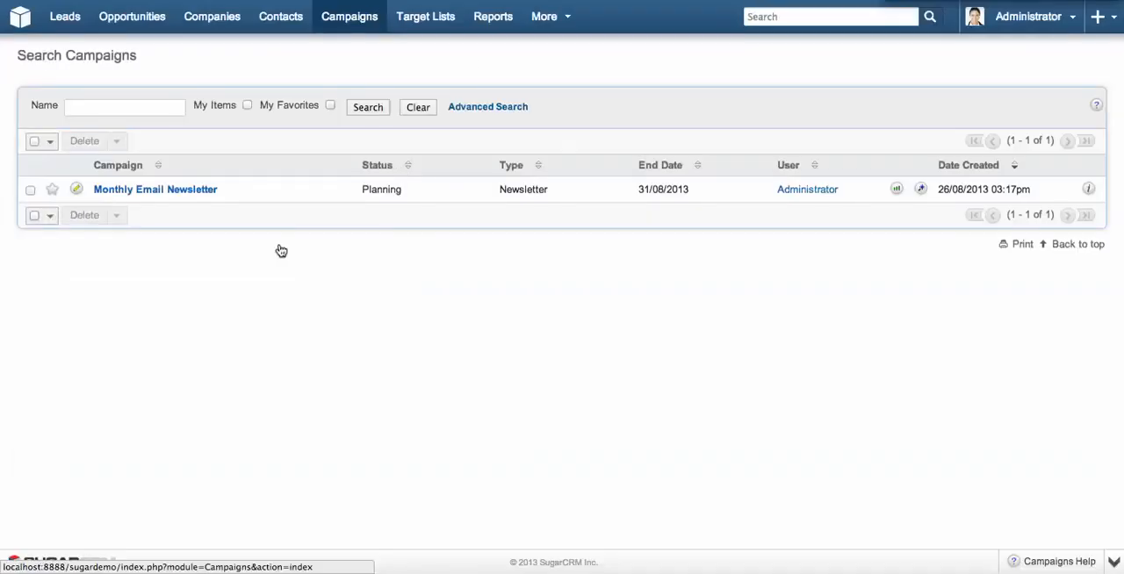
pyautogui.click(141, 189)
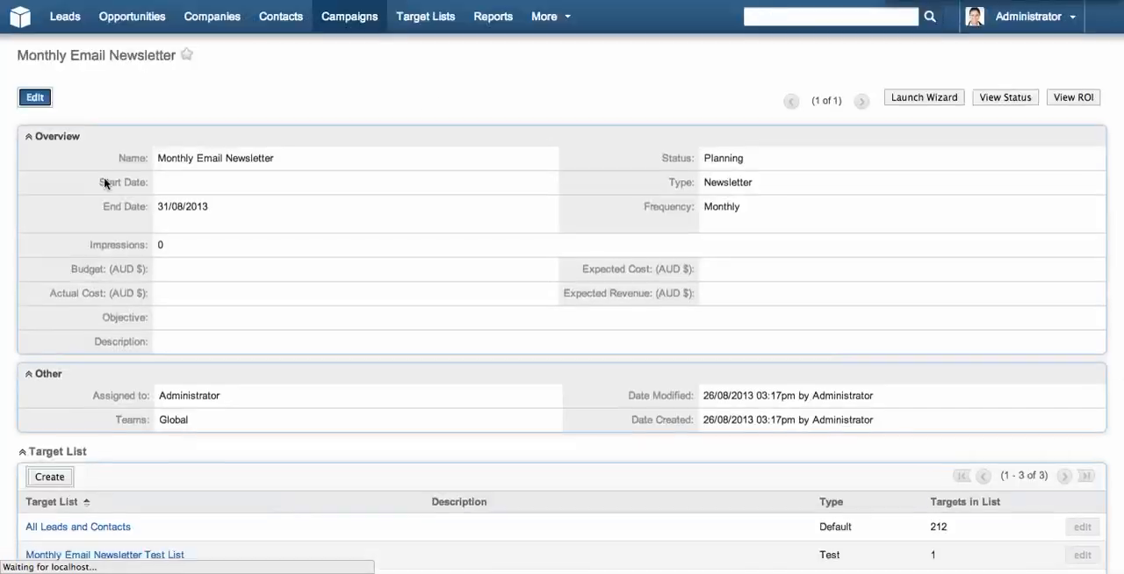
pyautogui.click(929, 99)
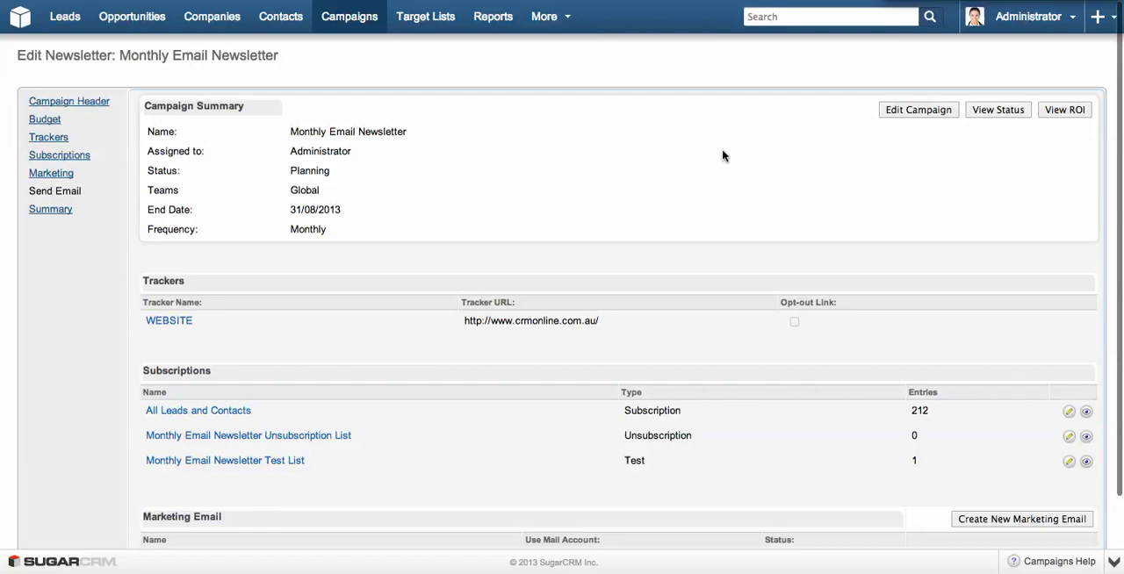
# Send a test of the August Newsletter marketing email from the campaign summary.
pyautogui.scroll(-2, 670, 296)
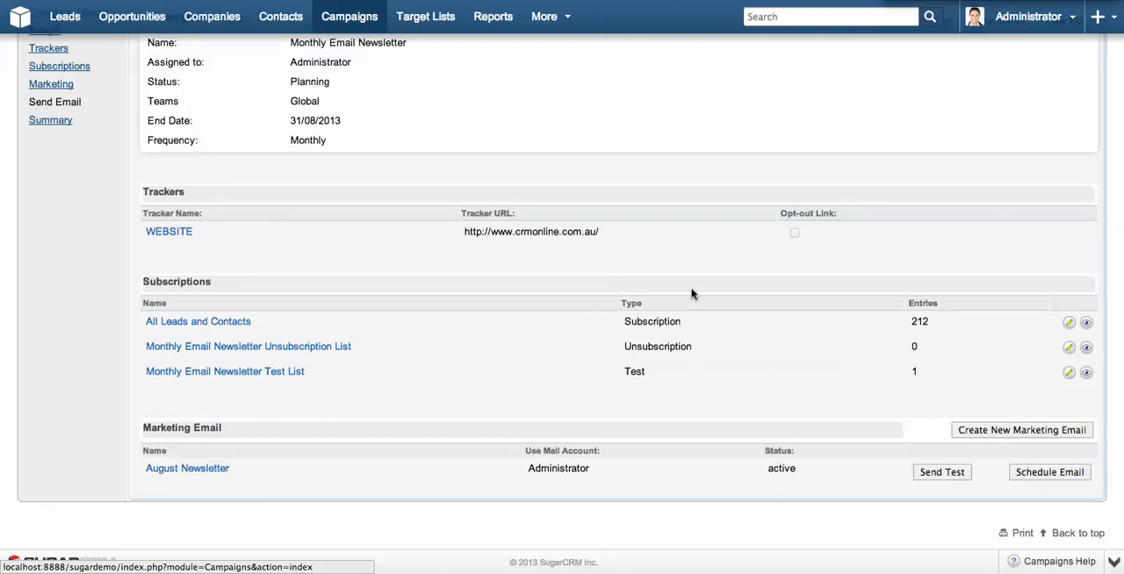
pyautogui.click(928, 479)
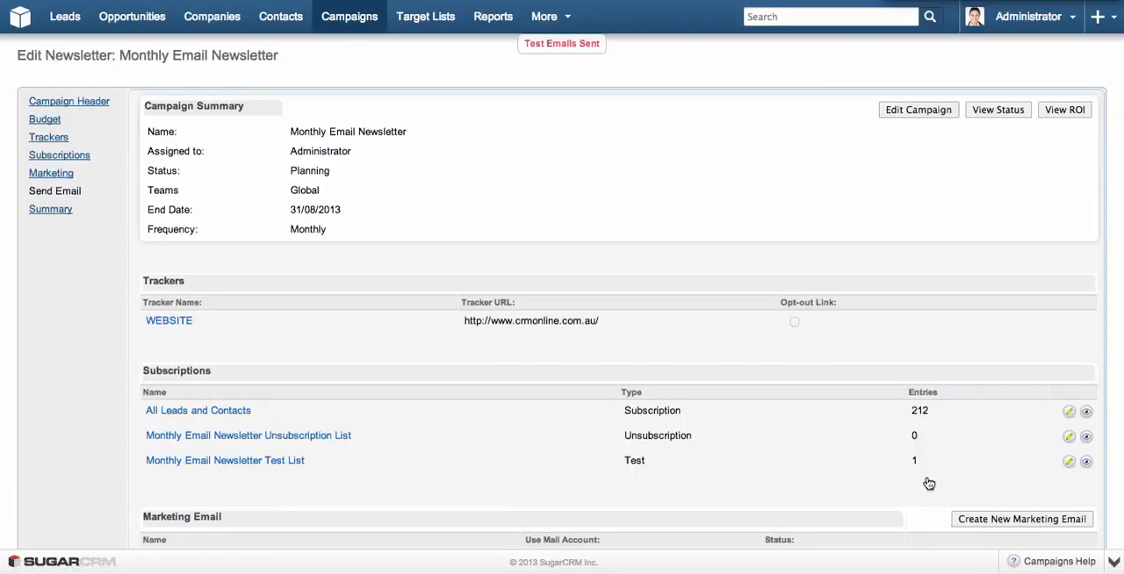
pyautogui.scroll(-2, 929, 483)
pyautogui.scroll(2, 929, 483)
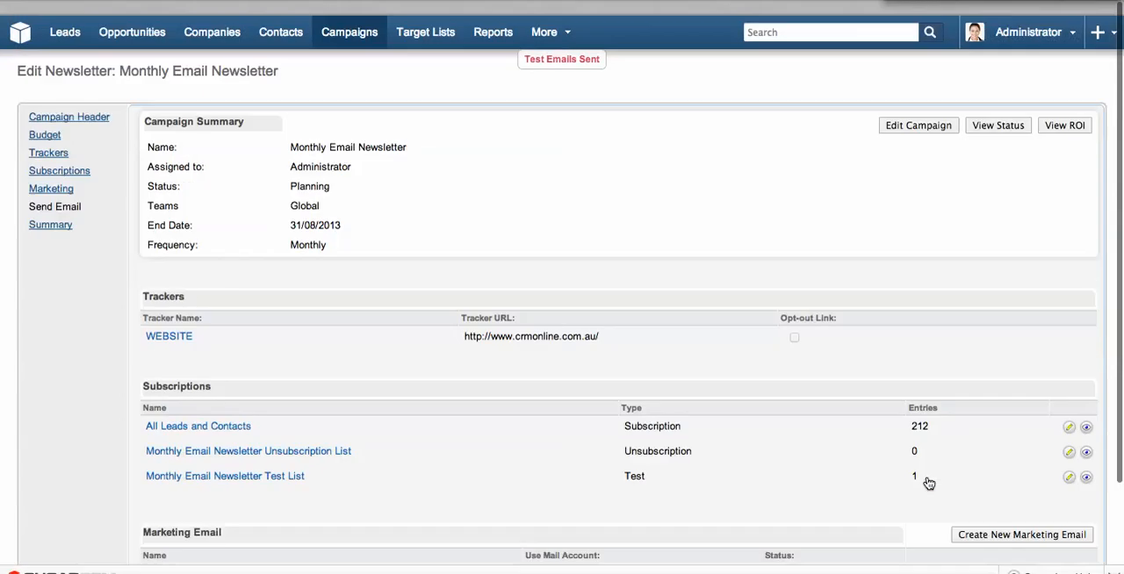
# Open the campaign's status page and examine its message queue and recipient activity sections.
pyautogui.click(997, 108)
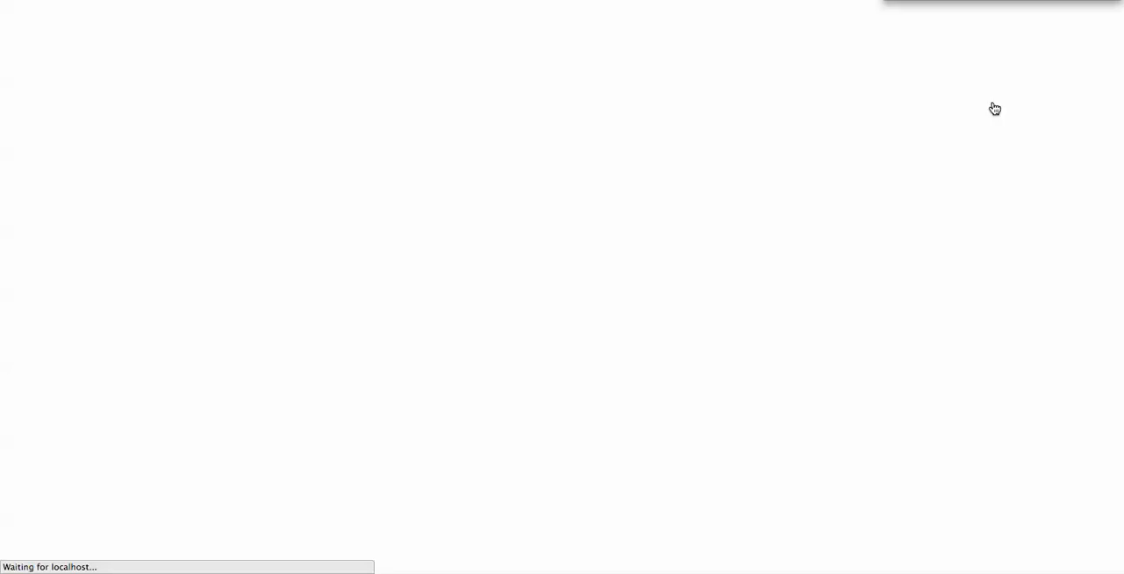
pyautogui.scroll(-3, 532, 95)
pyautogui.scroll(-6, 533, 95)
pyautogui.scroll(1, 532, 95)
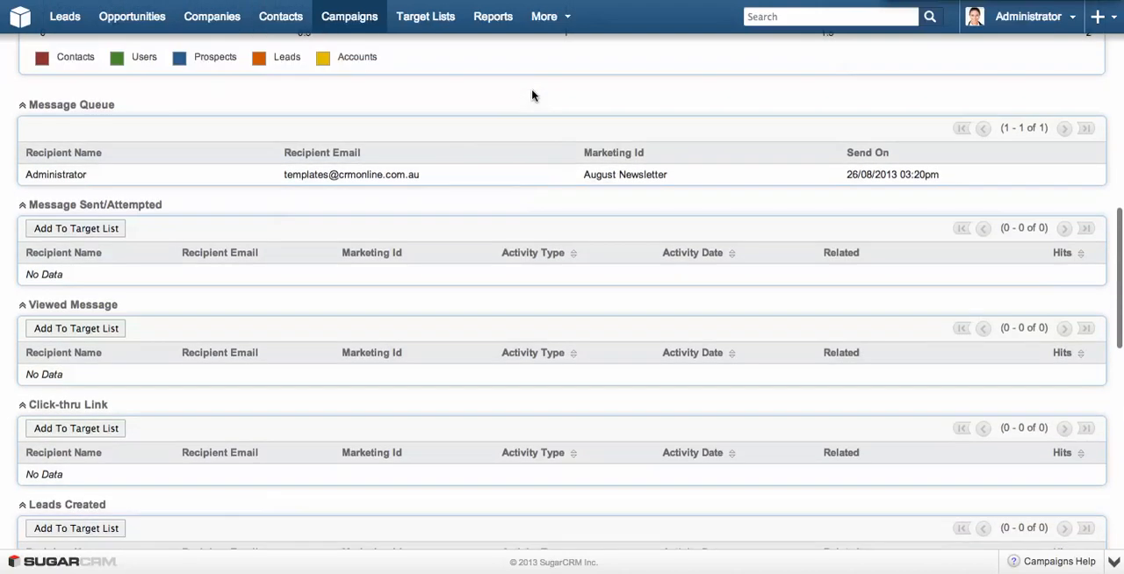
pyautogui.scroll(2, 532, 95)
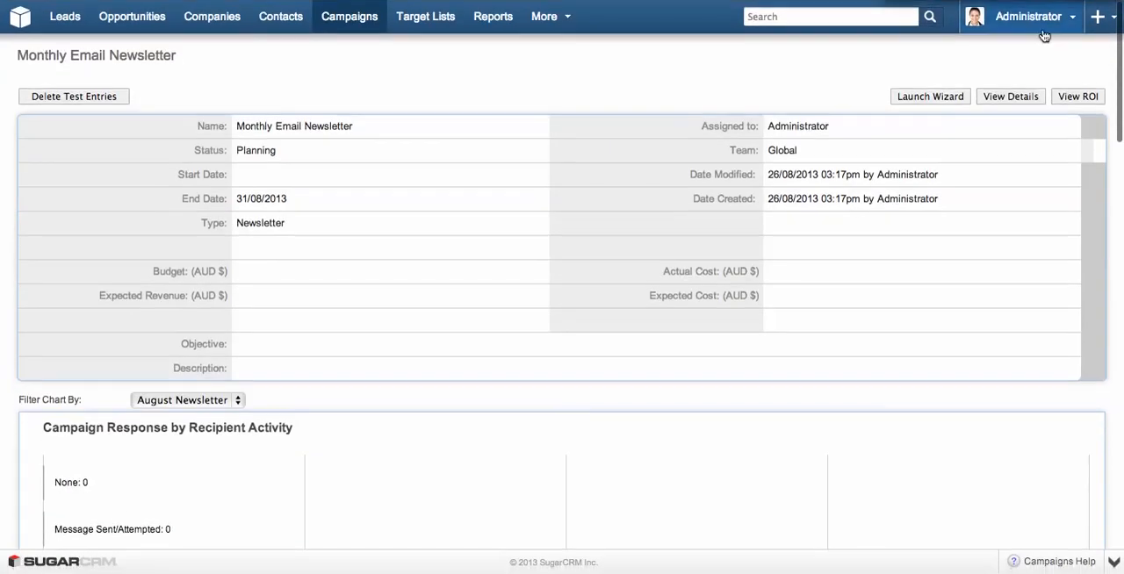
# Open the Scheduler settings from the system administration area.
pyautogui.click(1023, 17)
pyautogui.click(1031, 92)
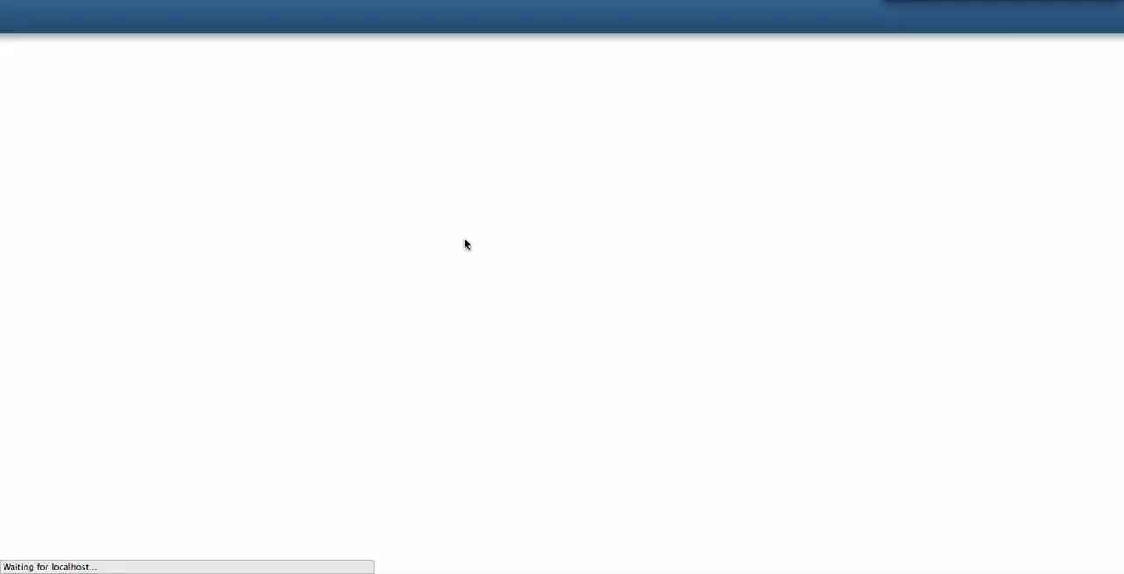
pyautogui.scroll(-1, 107, 400)
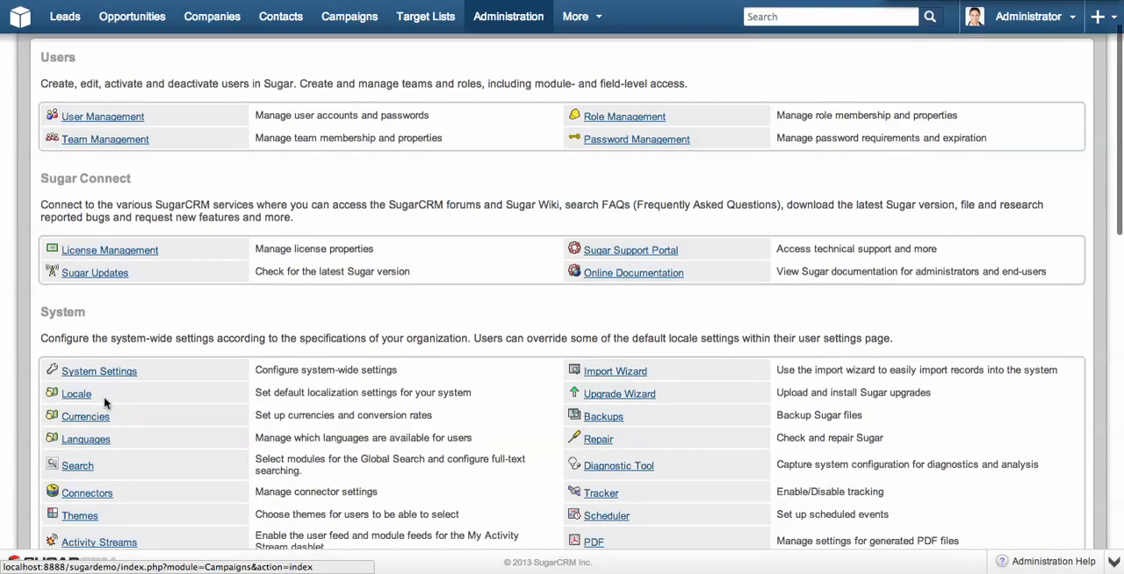
pyautogui.press('super+f')
pyautogui.write('Sched')
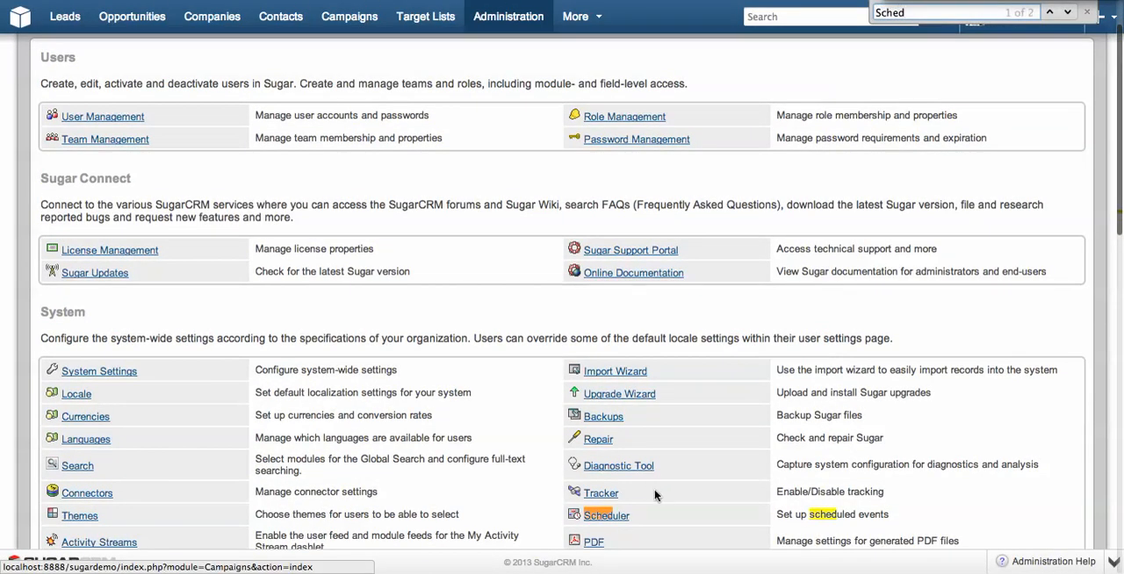
pyautogui.click(617, 516)
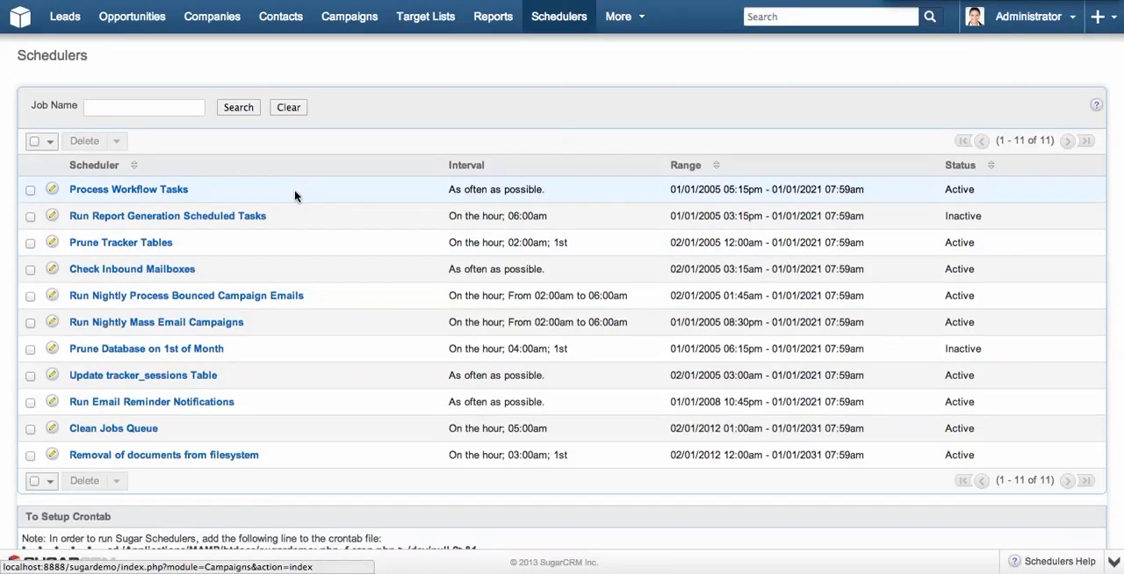
# Set the hours interval of the Run Nightly Mass Email Campaigns scheduler to * and save the job.
pyautogui.click(178, 324)
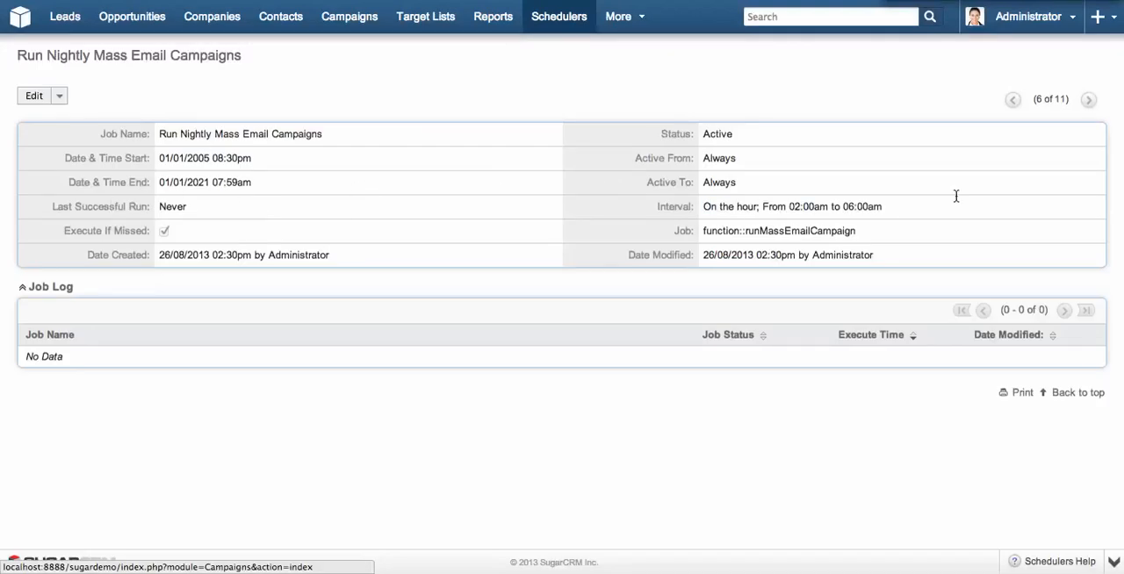
pyautogui.click(39, 98)
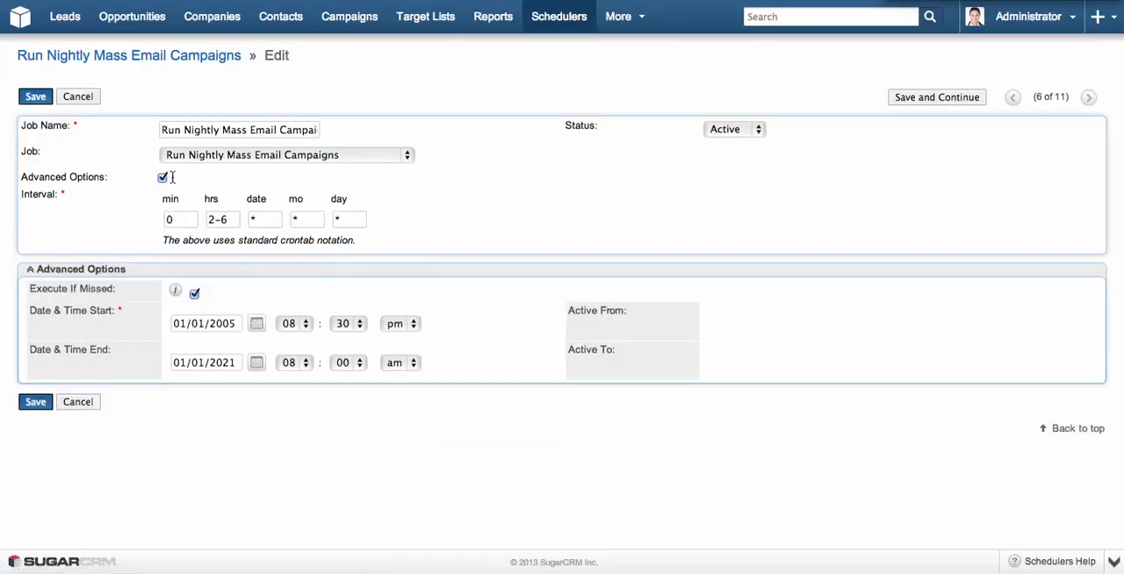
pyautogui.moveTo(228, 220); pyautogui.dragTo(62, 173)
pyautogui.write('*')
pyautogui.click(32, 98)
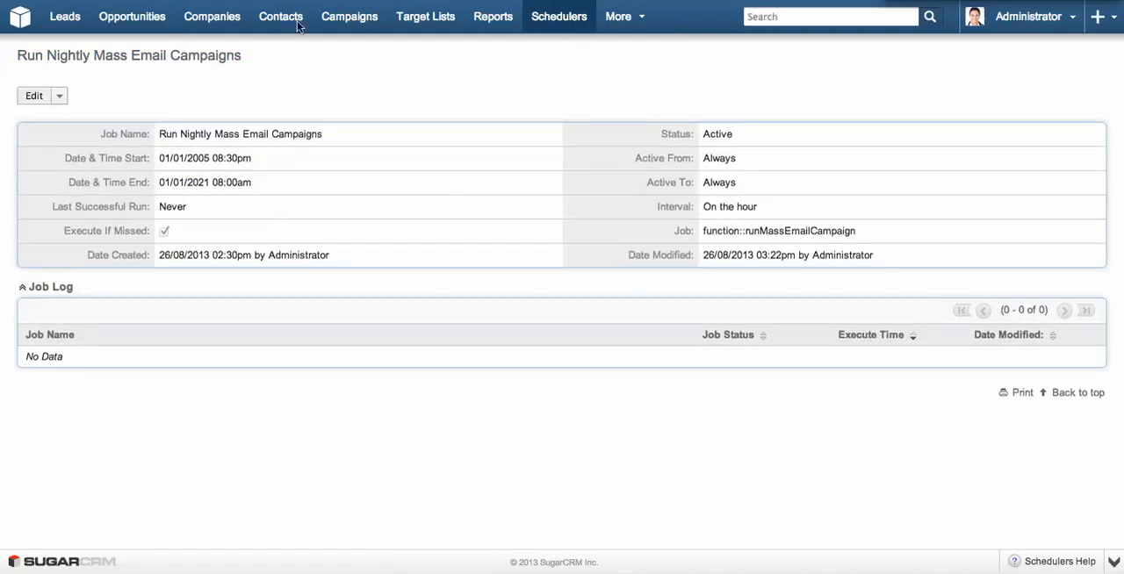
# Open the Monthly Email Newsletter campaign's record from the campaign list and launch its wizard.
pyautogui.moveTo(351, 25)
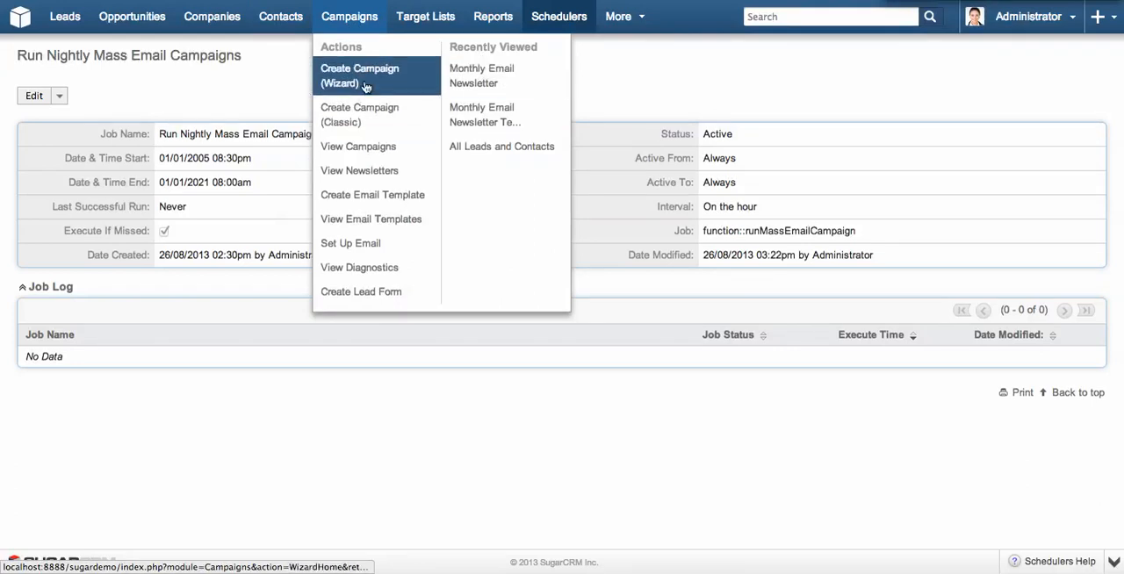
pyautogui.click(354, 147)
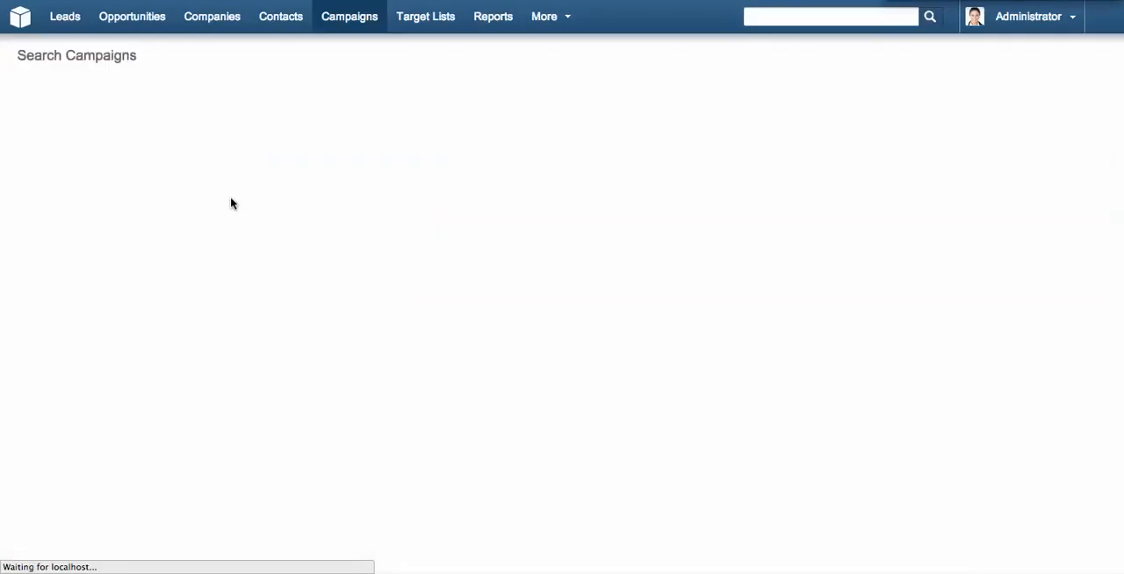
pyautogui.click(161, 190)
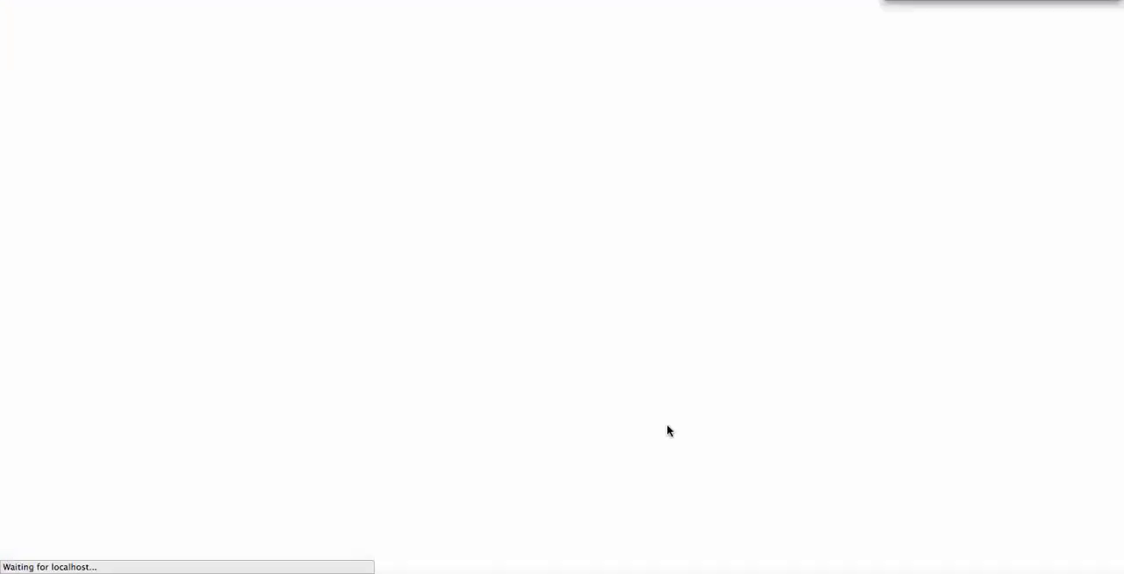
pyautogui.scroll(-5, 810, 156)
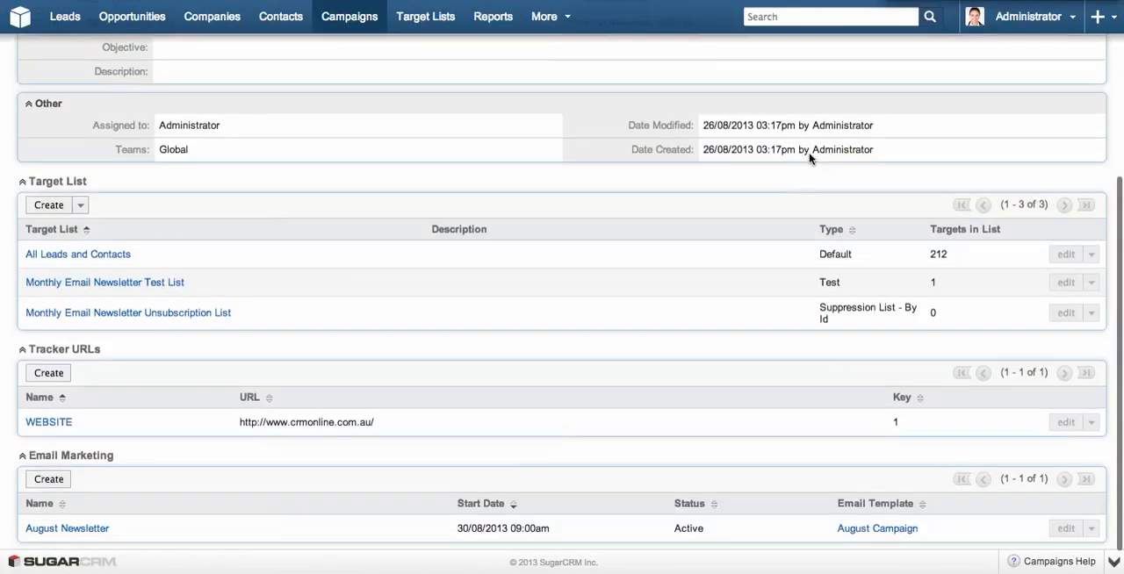
pyautogui.scroll(5, 808, 156)
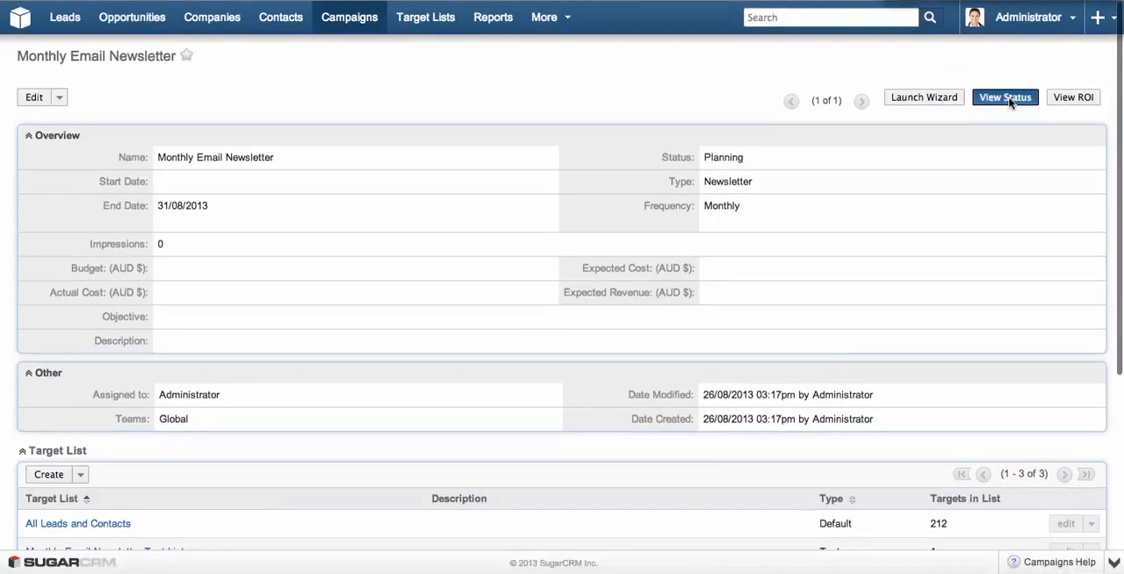
pyautogui.click(951, 104)
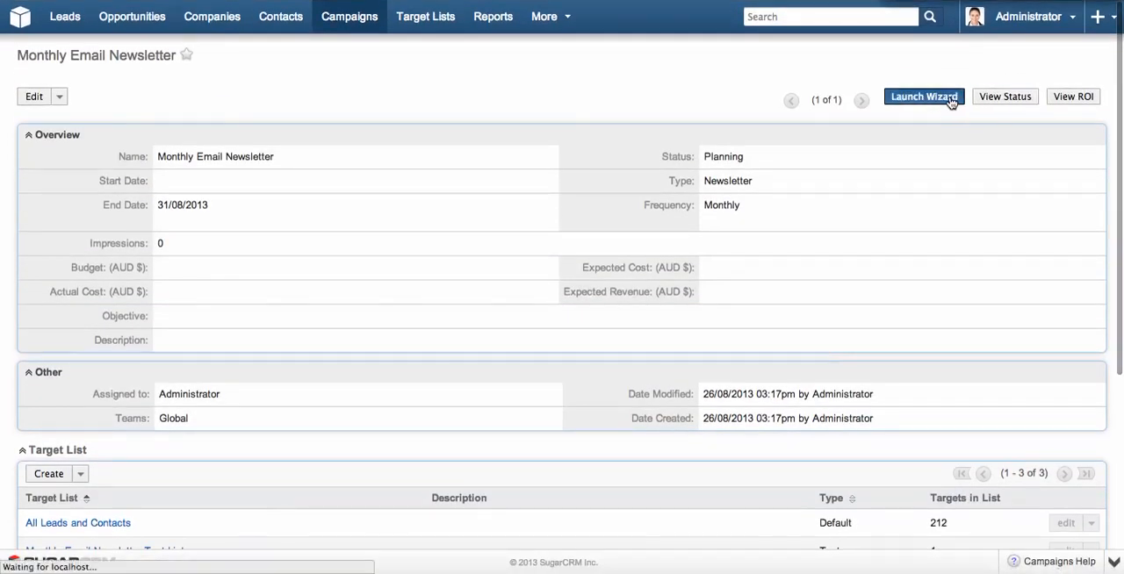
# Schedule the August Newsletter marketing email for sending from the campaign summary.
pyautogui.scroll(-2, 897, 223)
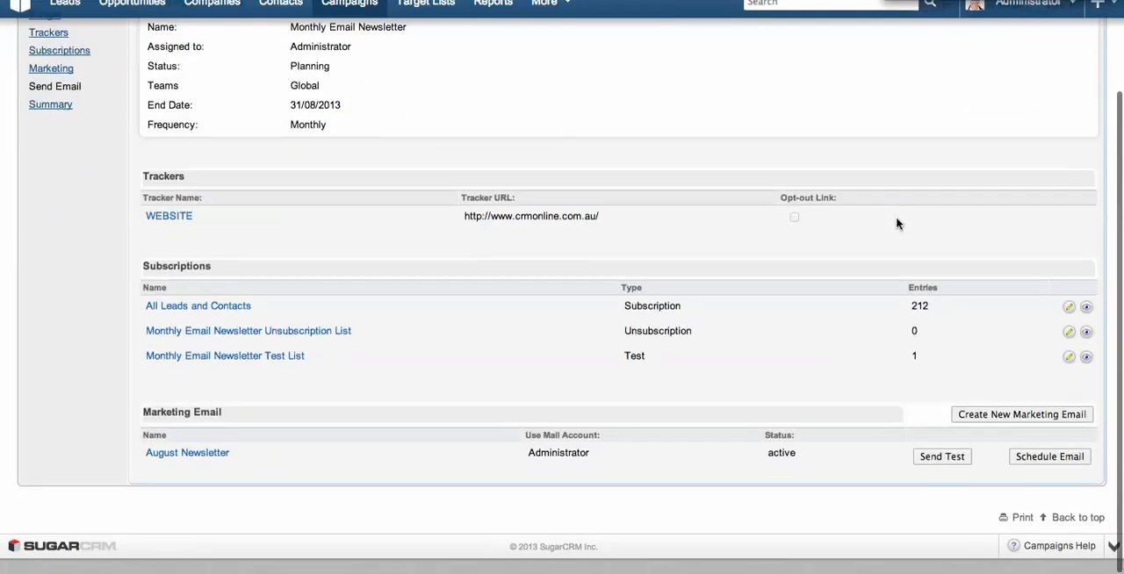
pyautogui.click(1045, 479)
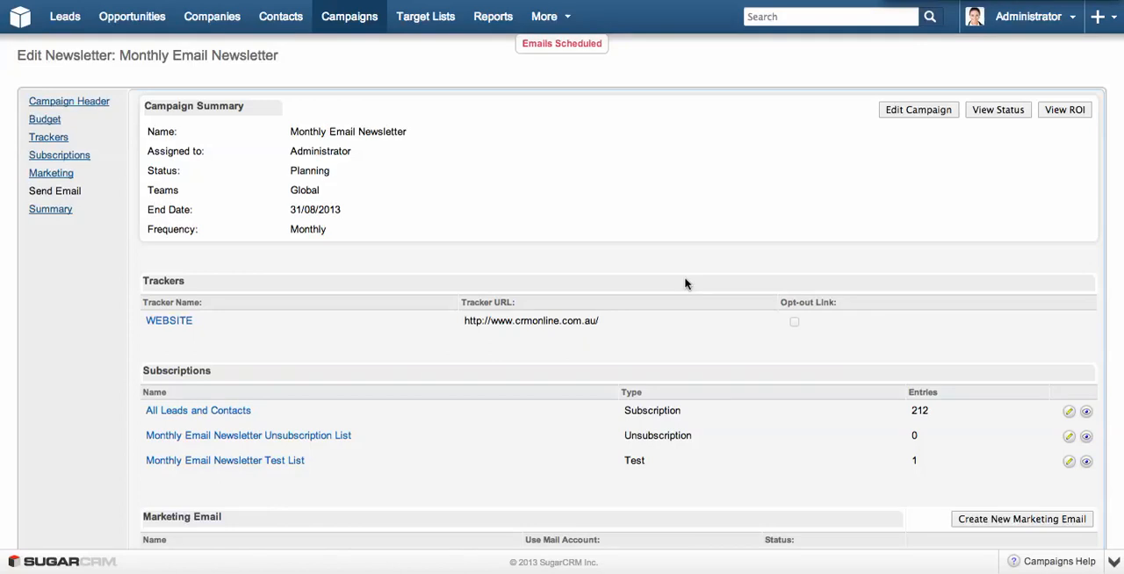
pyautogui.scroll(-3, 718, 212)
pyautogui.scroll(3, 719, 212)
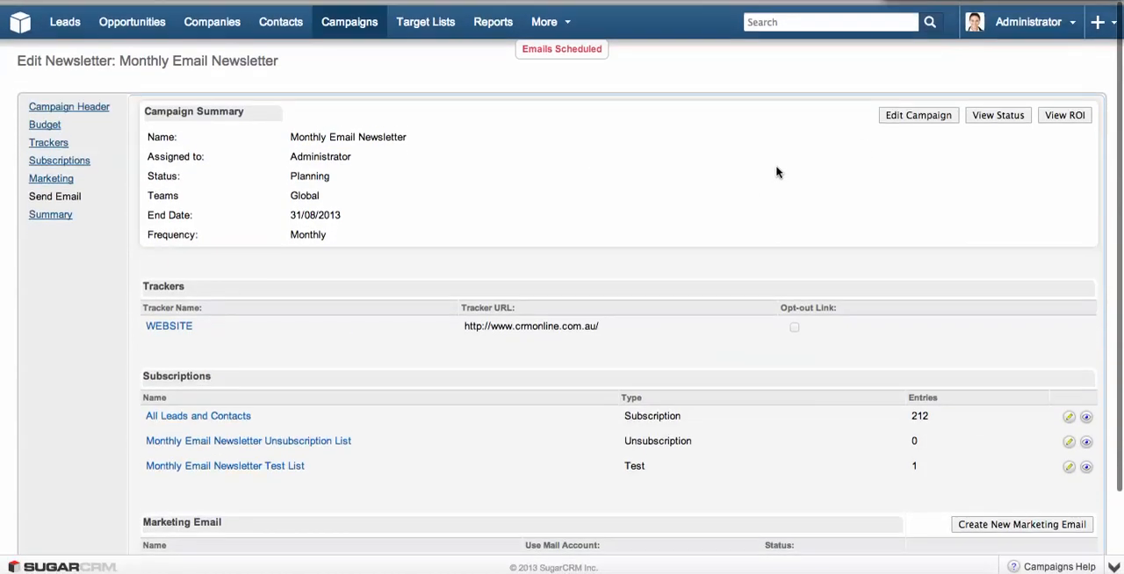
# Open the campaign's status page and examine the message queue's send dates and the recipient activity chart.
pyautogui.click(1007, 112)
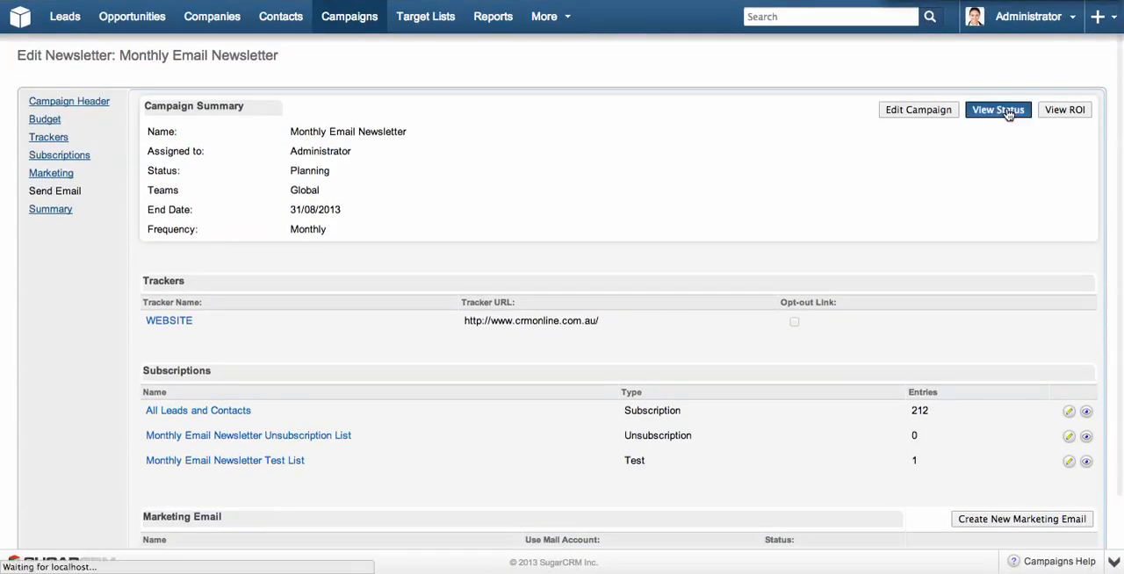
pyautogui.scroll(-15, 321, 286)
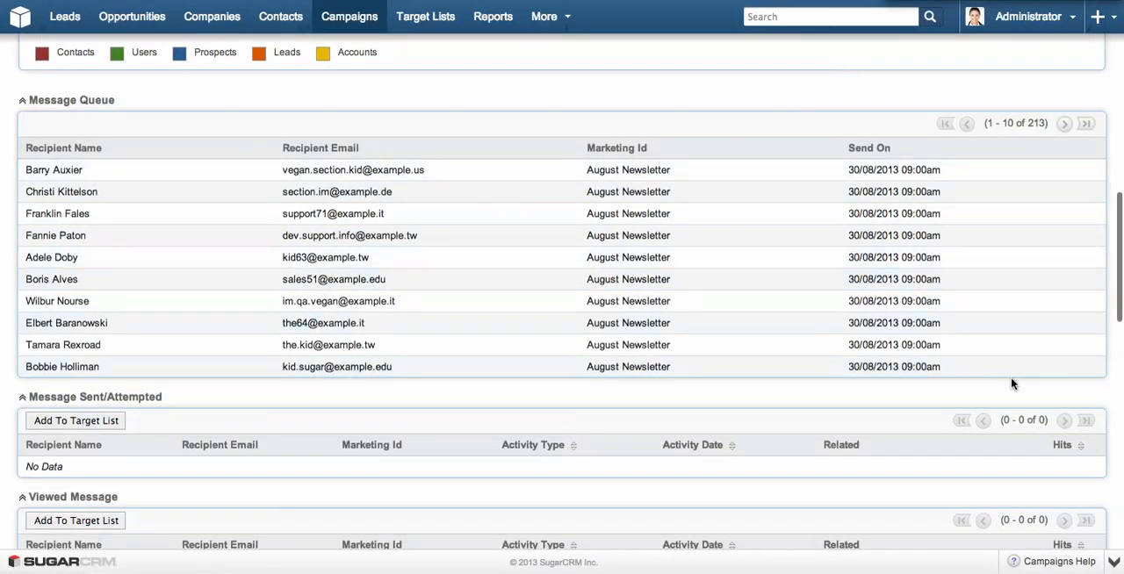
pyautogui.scroll(3, 1011, 377)
pyautogui.scroll(2, 1011, 380)
pyautogui.scroll(-2, 1001, 385)
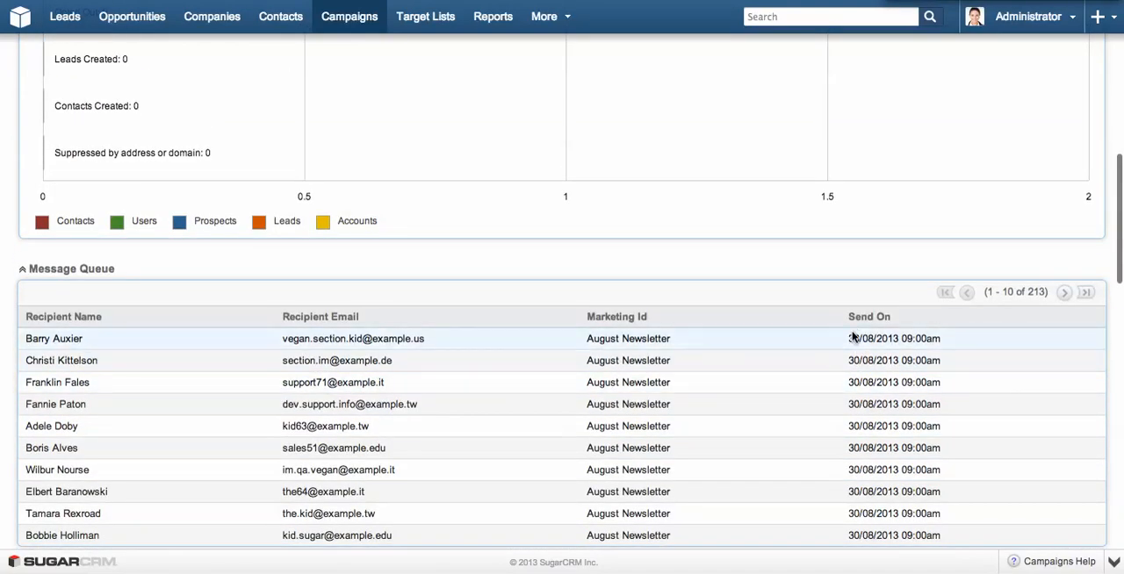
pyautogui.moveTo(850, 342); pyautogui.dragTo(966, 349)
pyautogui.click(966, 349)
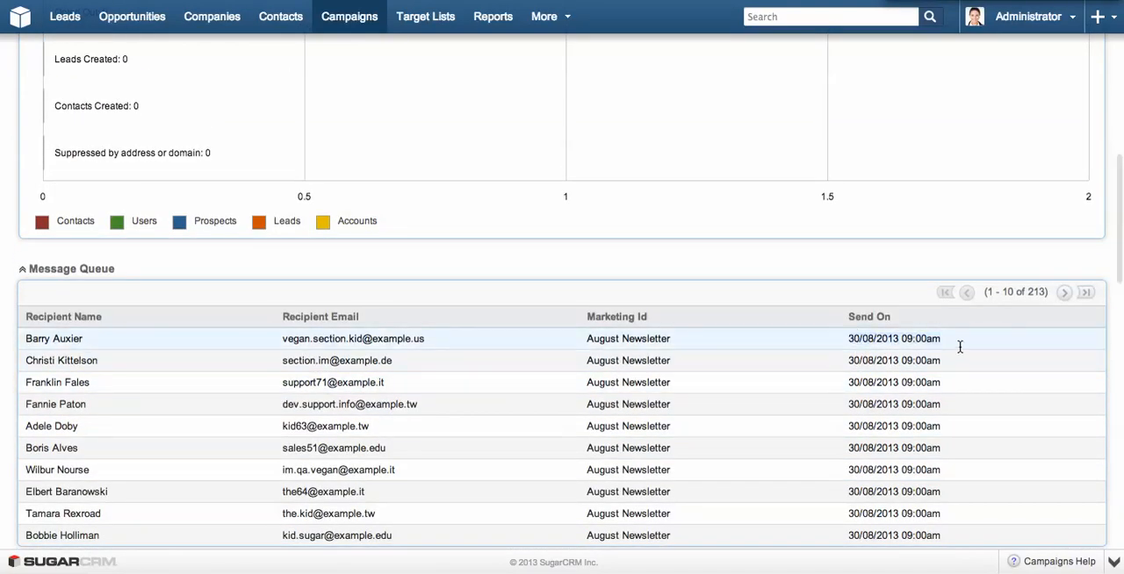
pyautogui.scroll(5, 550, 263)
pyautogui.scroll(10, 533, 261)
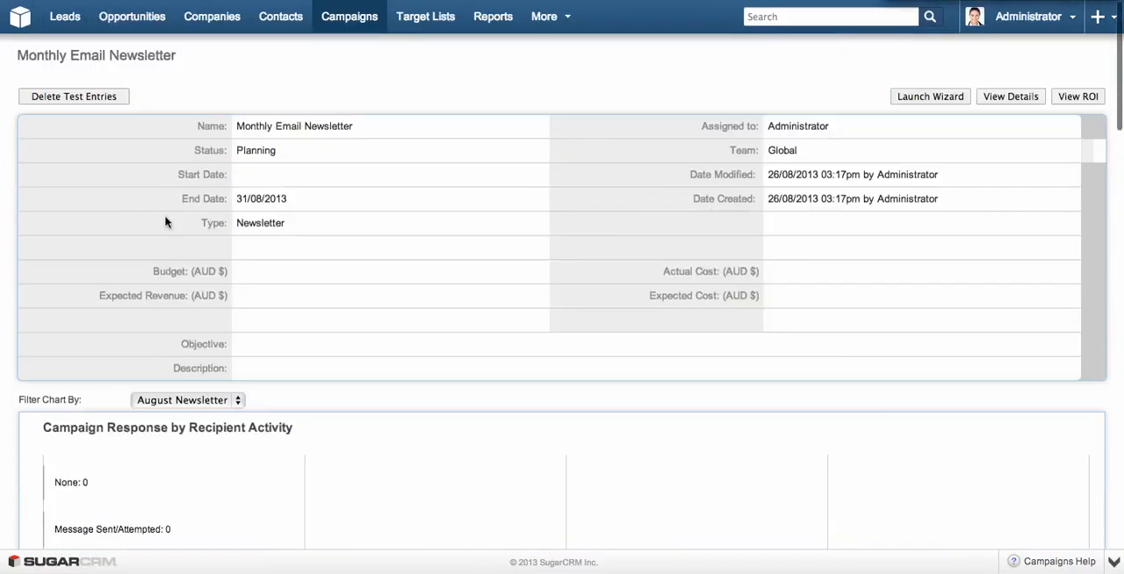
pyautogui.scroll(-5, 168, 220)
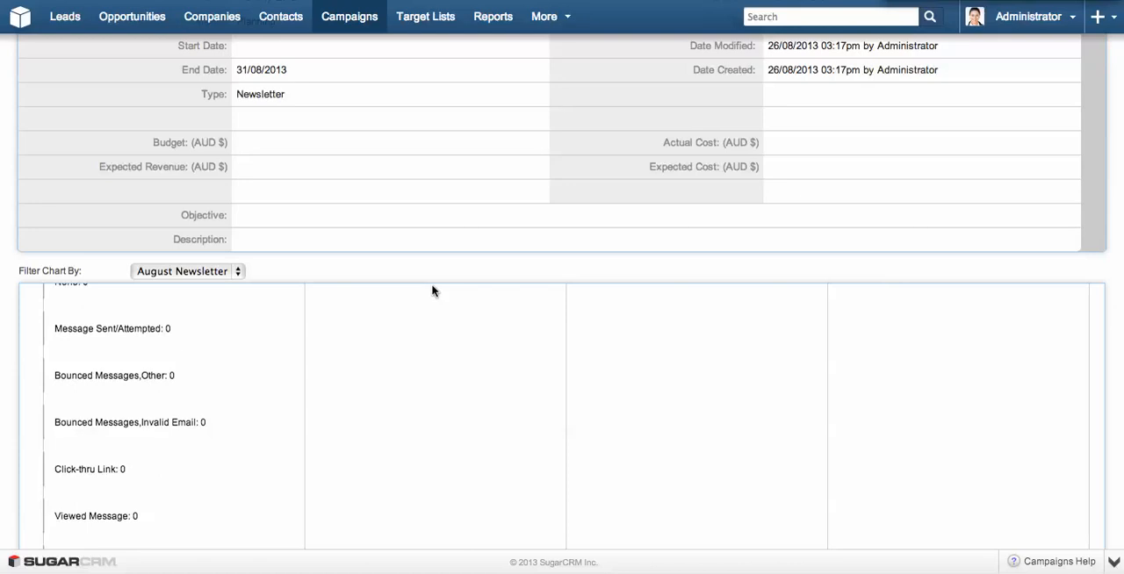
pyautogui.scroll(-5, 432, 291)
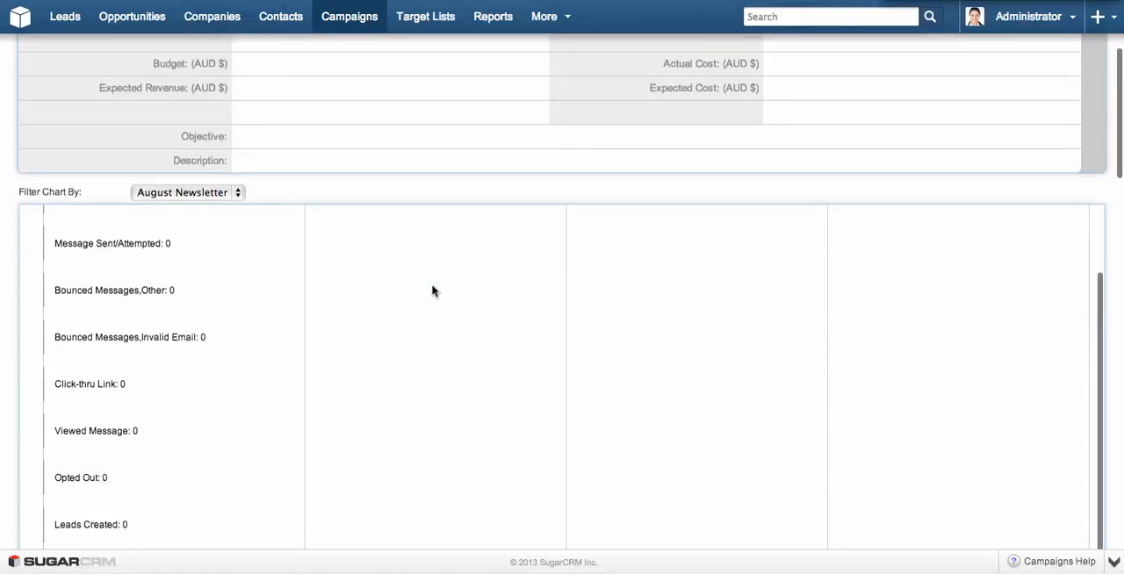
pyautogui.scroll(7, 432, 291)
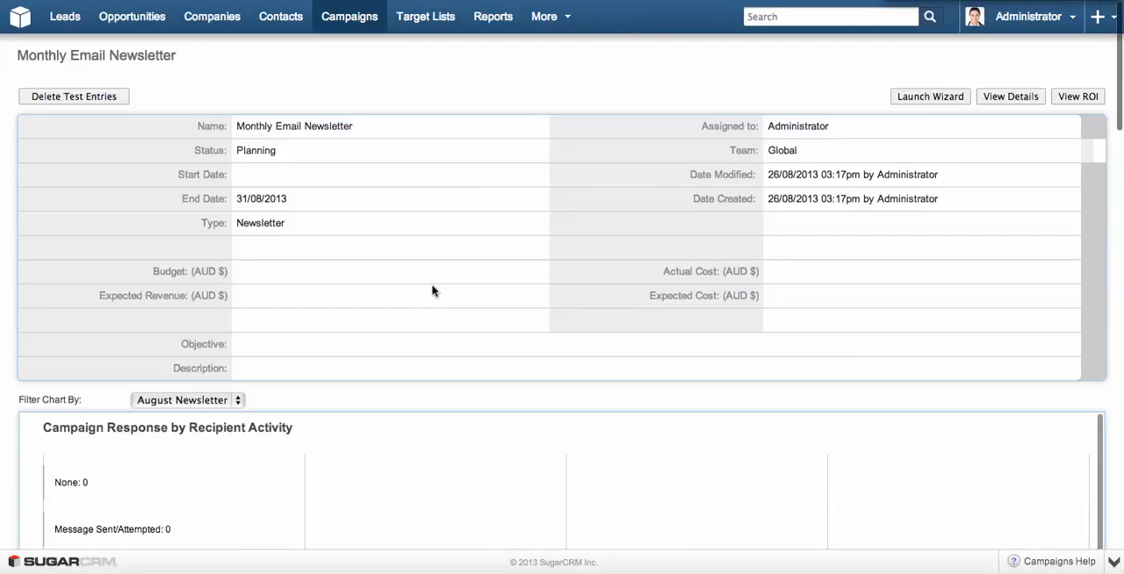
# Return to the campaign list and open the Monthly Email Newsletter campaign's record.
pyautogui.click(344, 22)
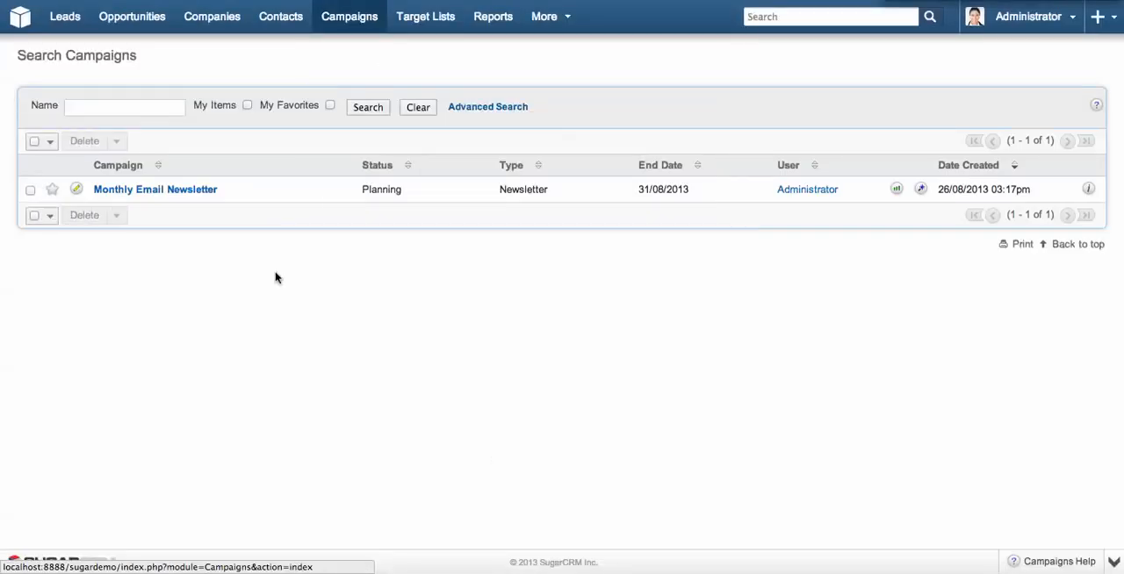
pyautogui.click(157, 190)
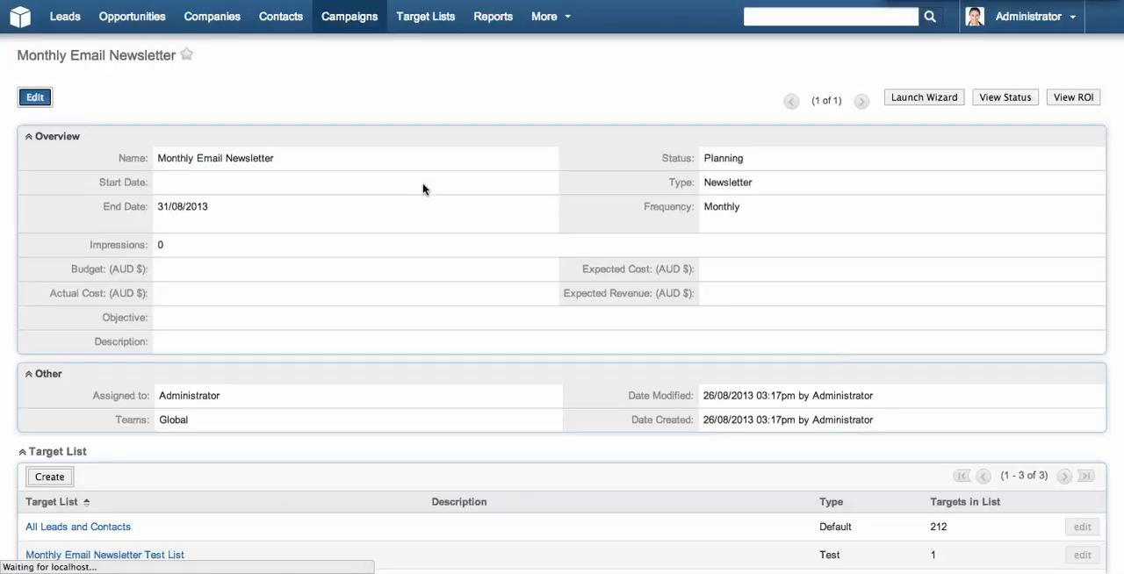